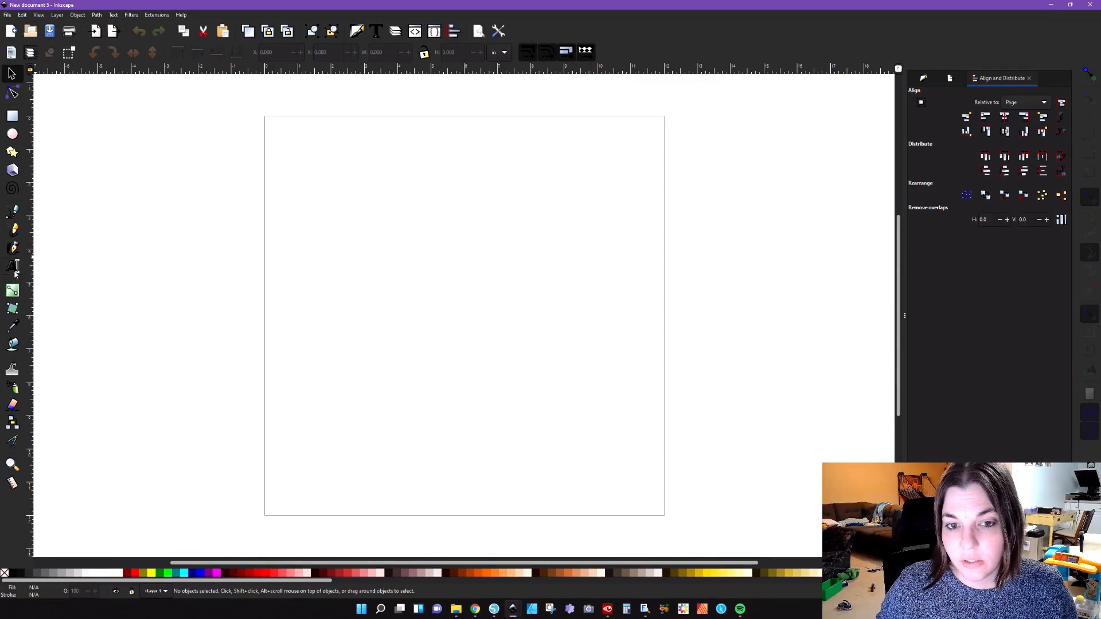
Step: Add the text PEACE near the page's upper left in the Keep on Truckin font
click(13, 268)
text(keep)
click(36, 75)
click(318, 209)
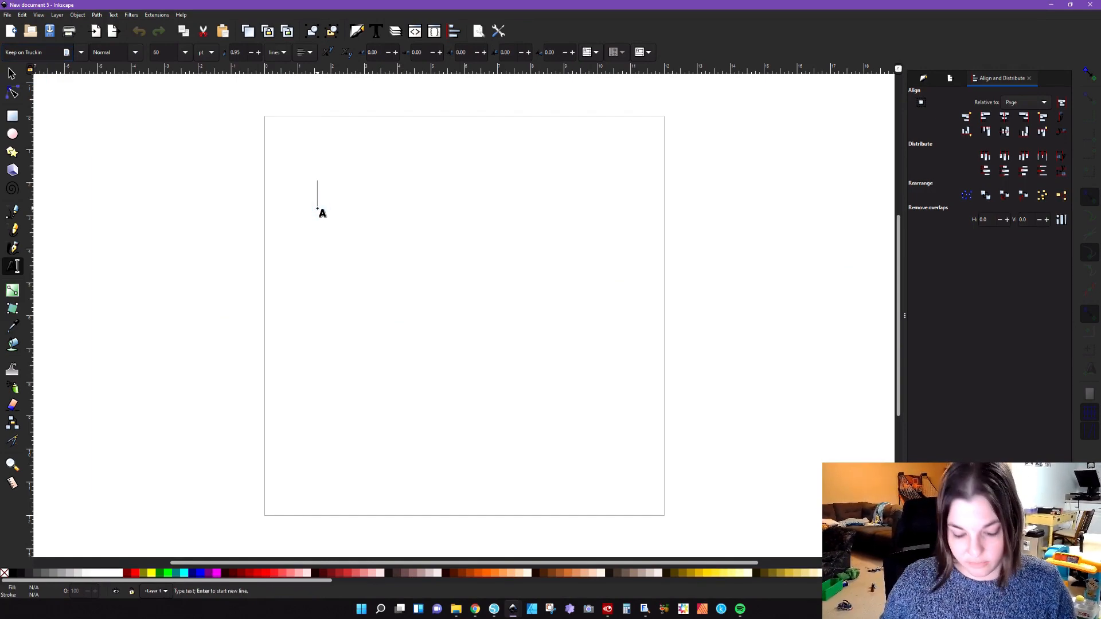
text(PEACE)
click(13, 77)
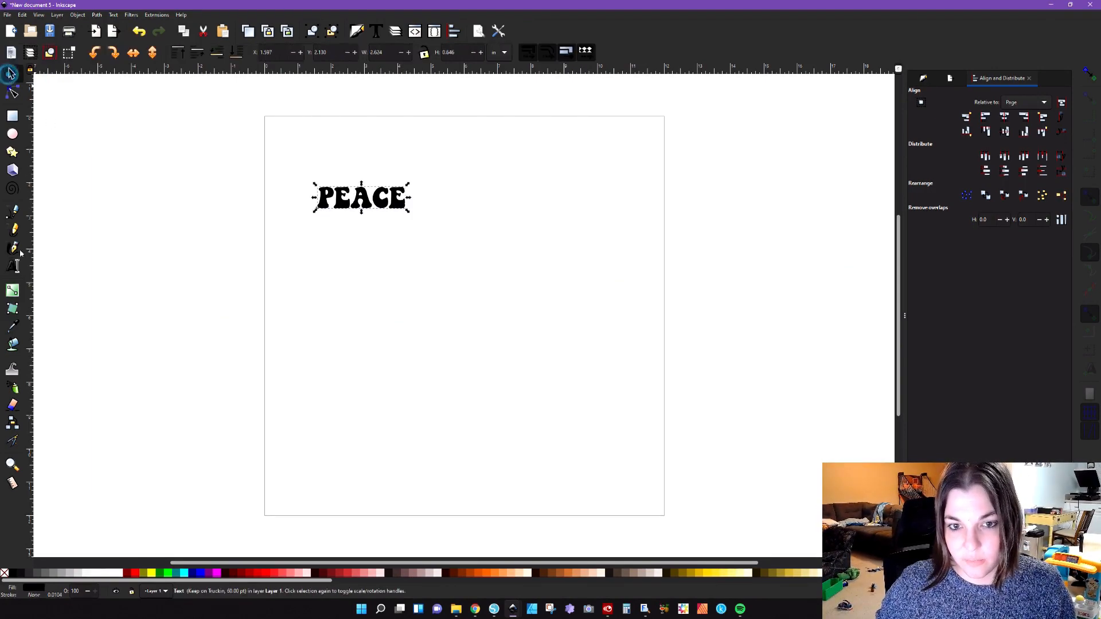
Step: Add two separate text objects, LOVE and VALENTINE, one below the other under PEACE
key(t)
click(314, 251)
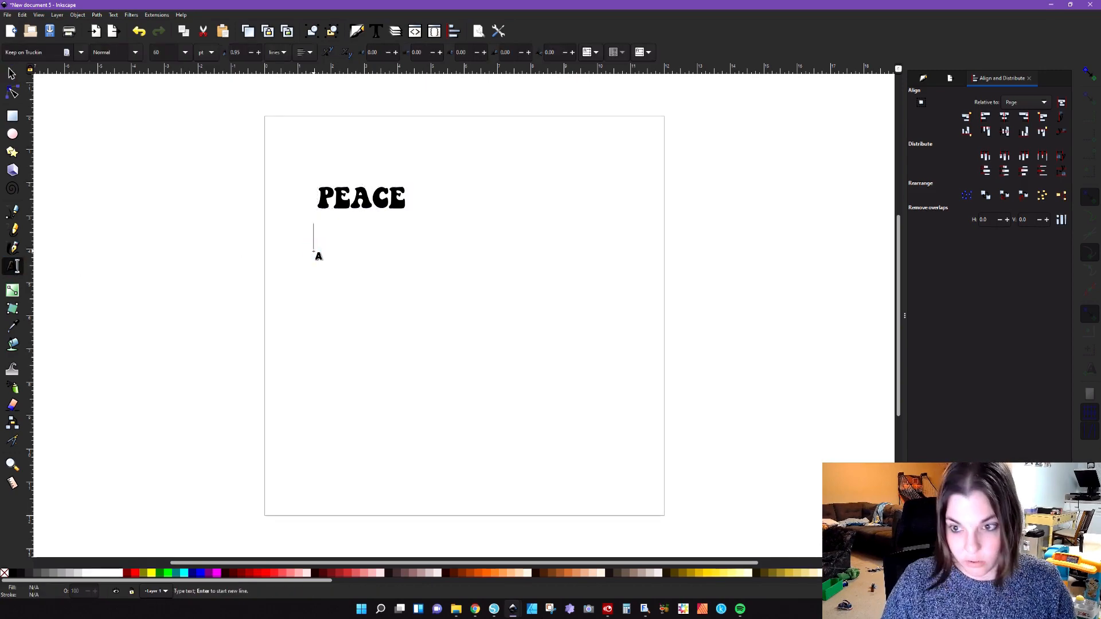
text(LOVE)
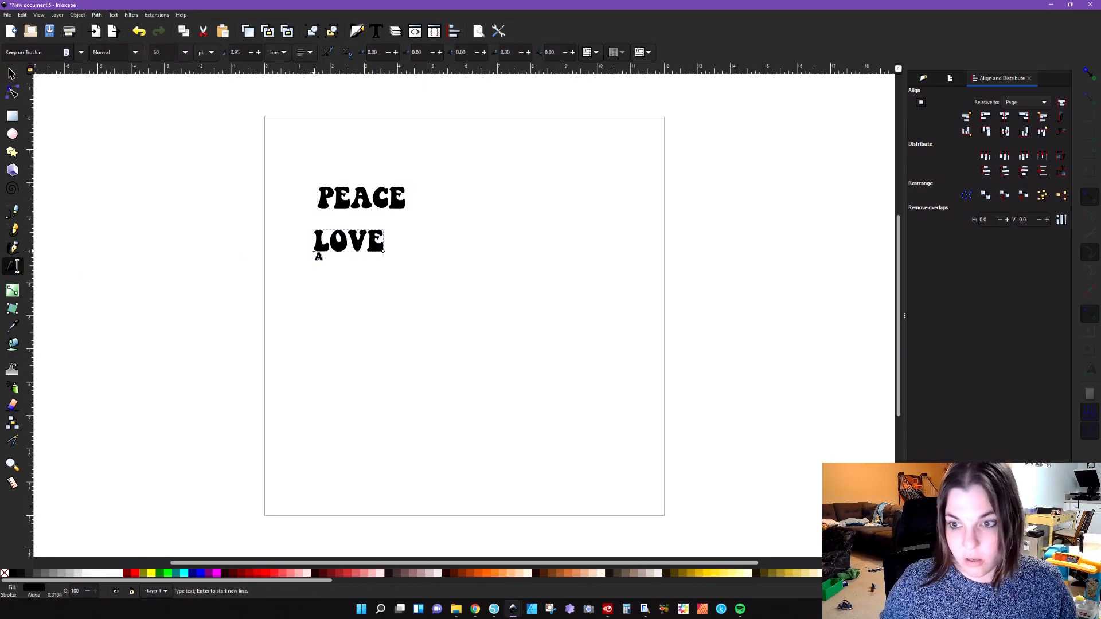
click(319, 310)
text(VALENTINE)
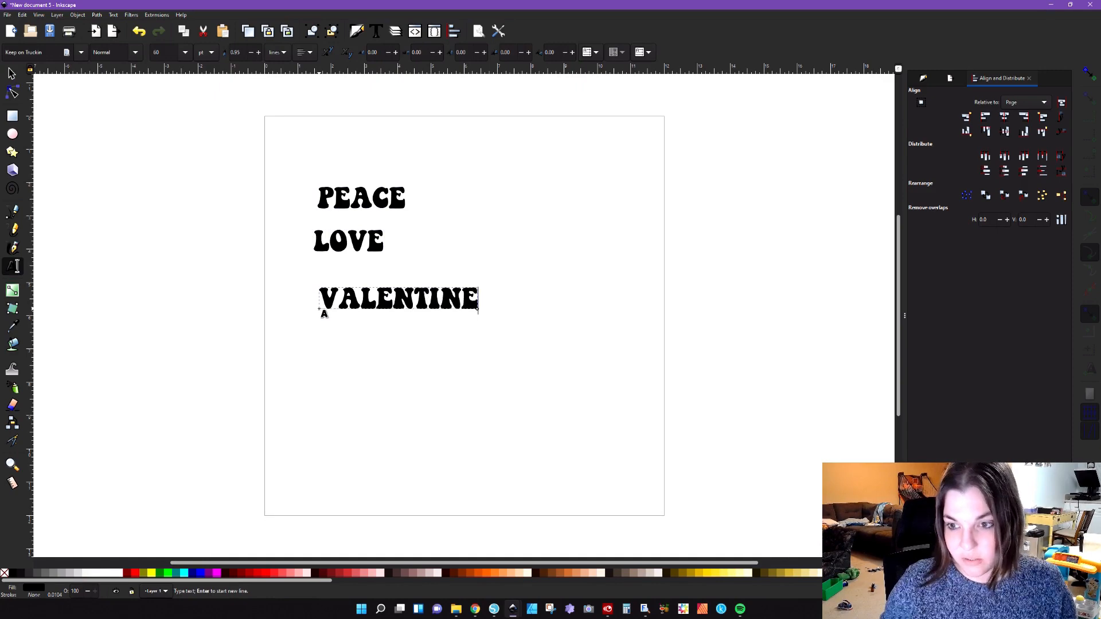
click(8, 71)
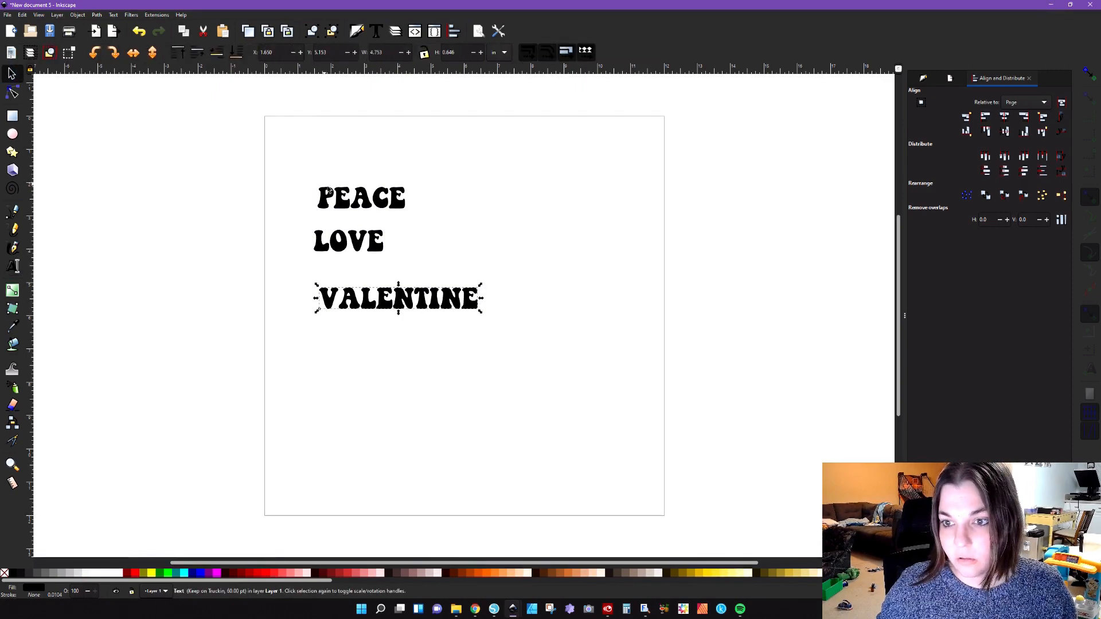
Step: Scale PEACE and LOVE proportionally to a width of 8 each, moving PEACE up to make room for LOVE
click(339, 196)
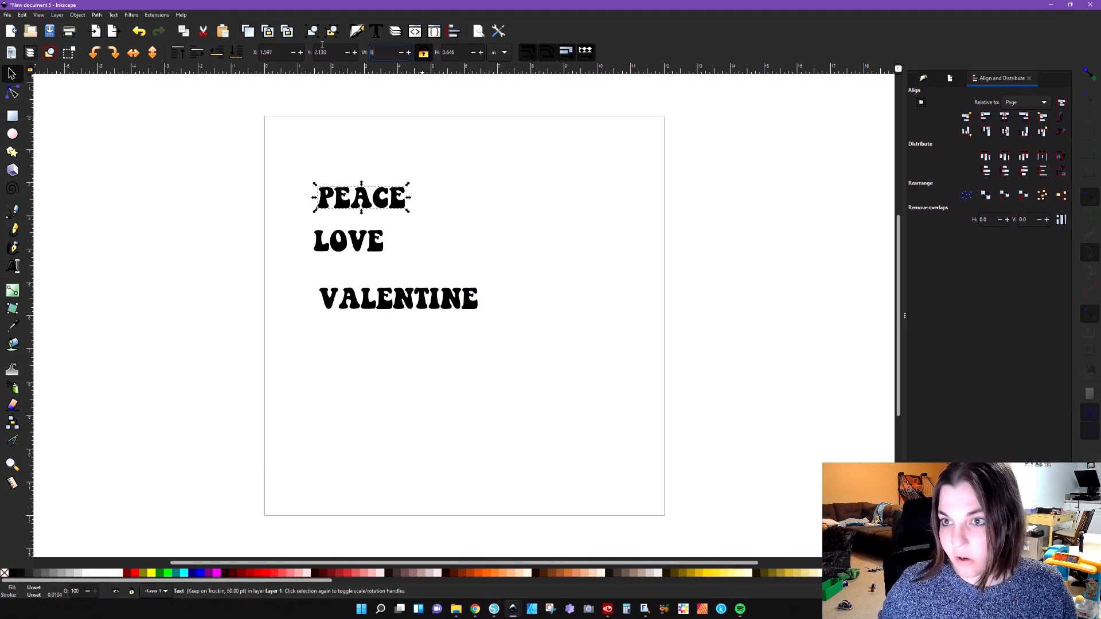
text(8)
key(Return)
drag(469, 241, 470, 202)
click(377, 247)
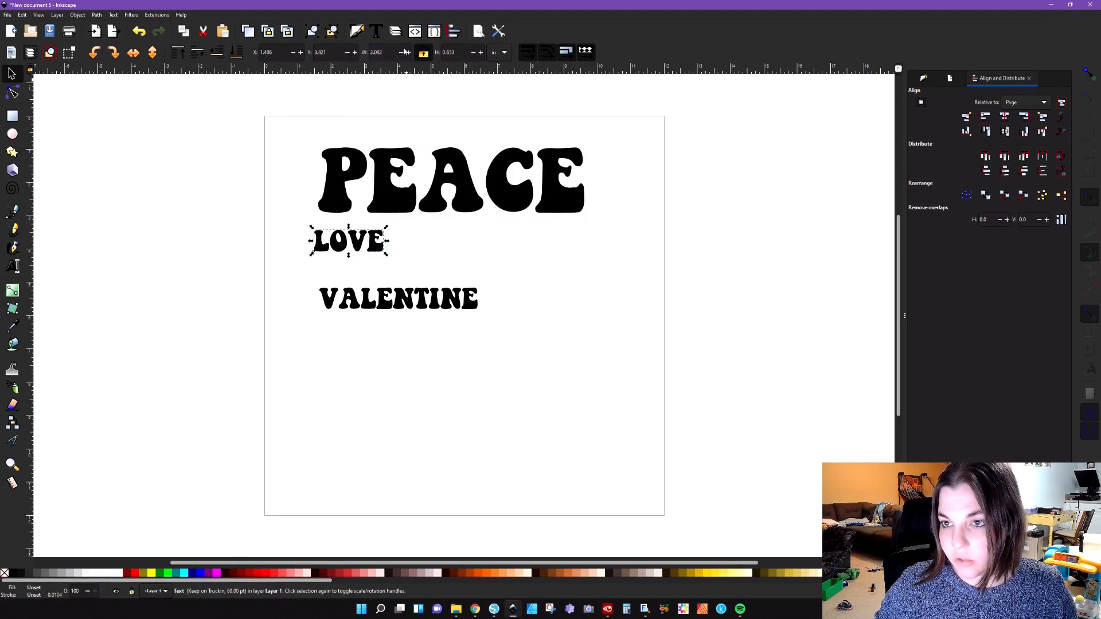
text(8)
key(Return)
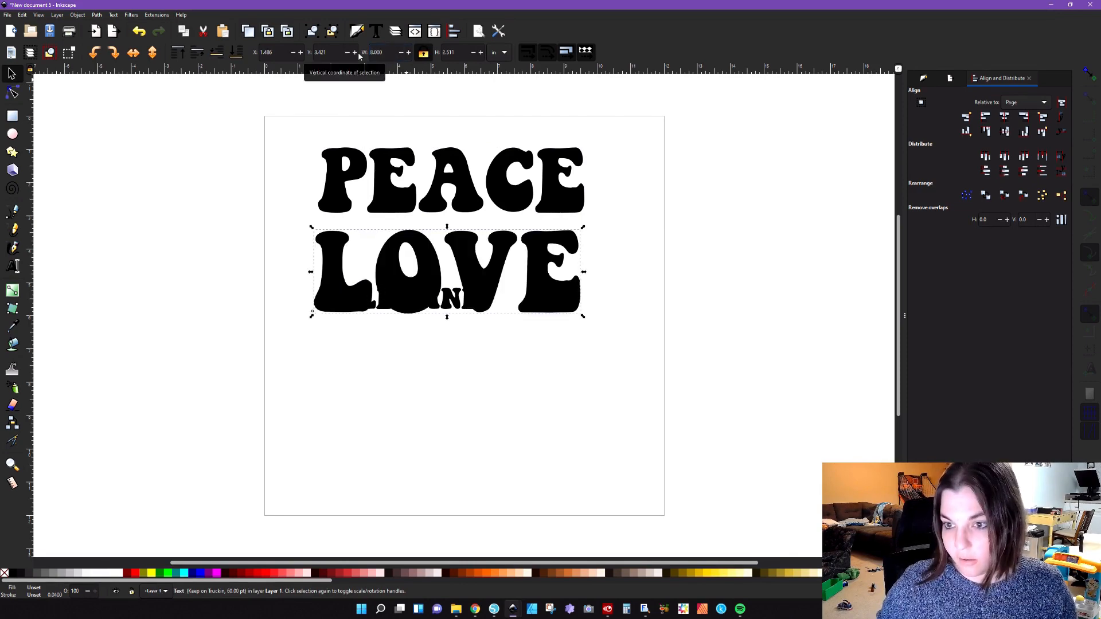
Step: Move VALENTINE clear of LOVE, scale it proportionally to a width of 8, and place it just below LOVE
click(449, 311)
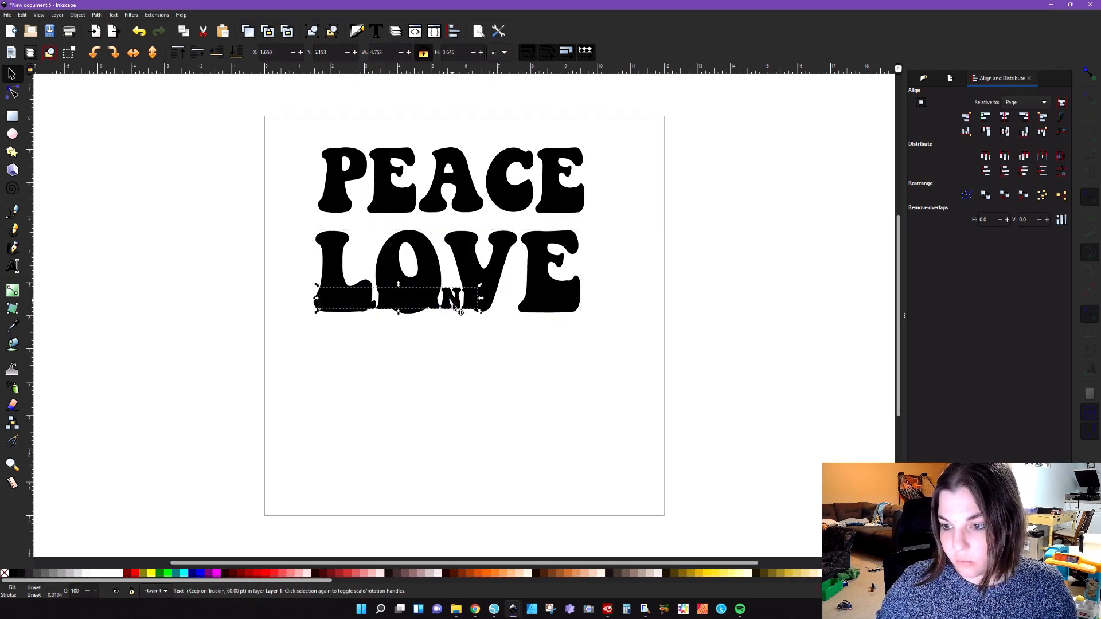
drag(460, 311, 464, 383)
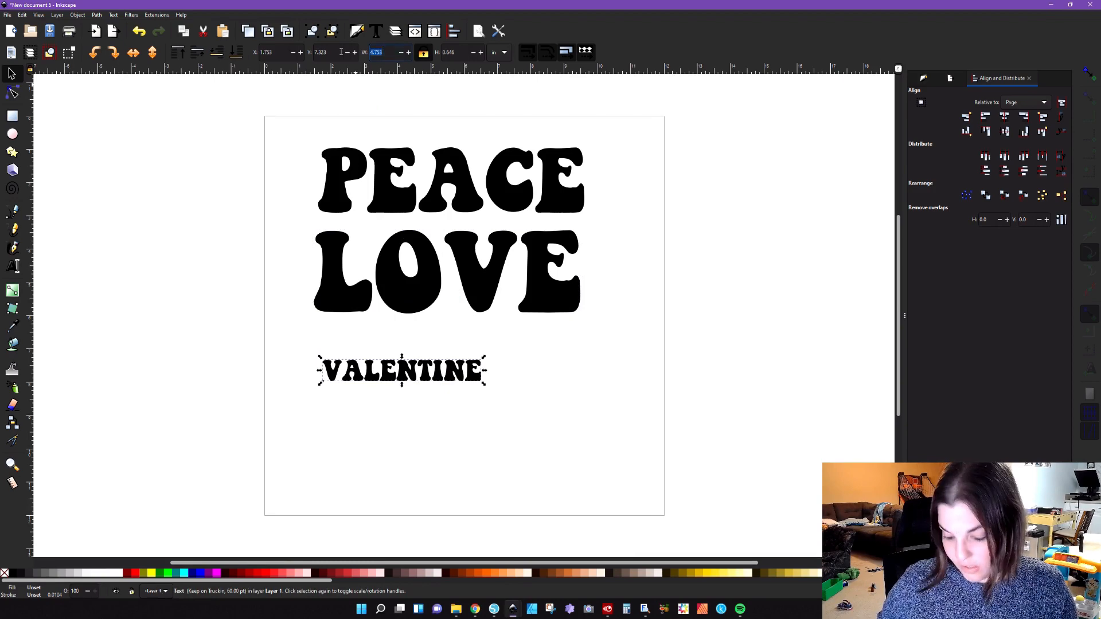
text(8)
key(Return)
drag(457, 378, 449, 344)
Step: Centre all three words horizontally on the page and distribute them with equal vertical gaps
drag(292, 109, 642, 432)
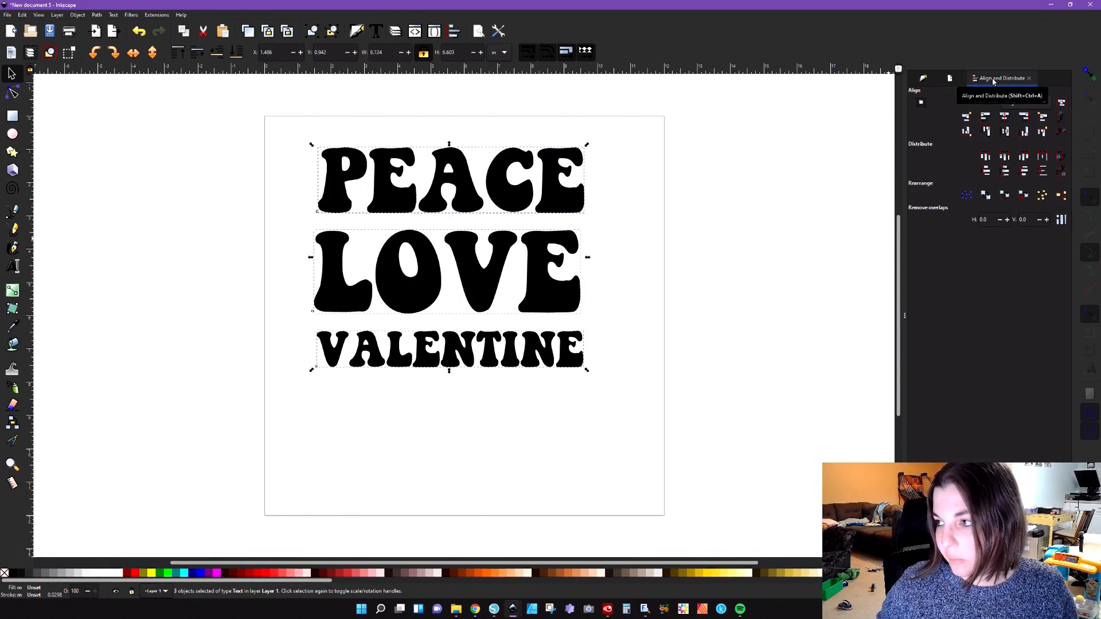
click(456, 33)
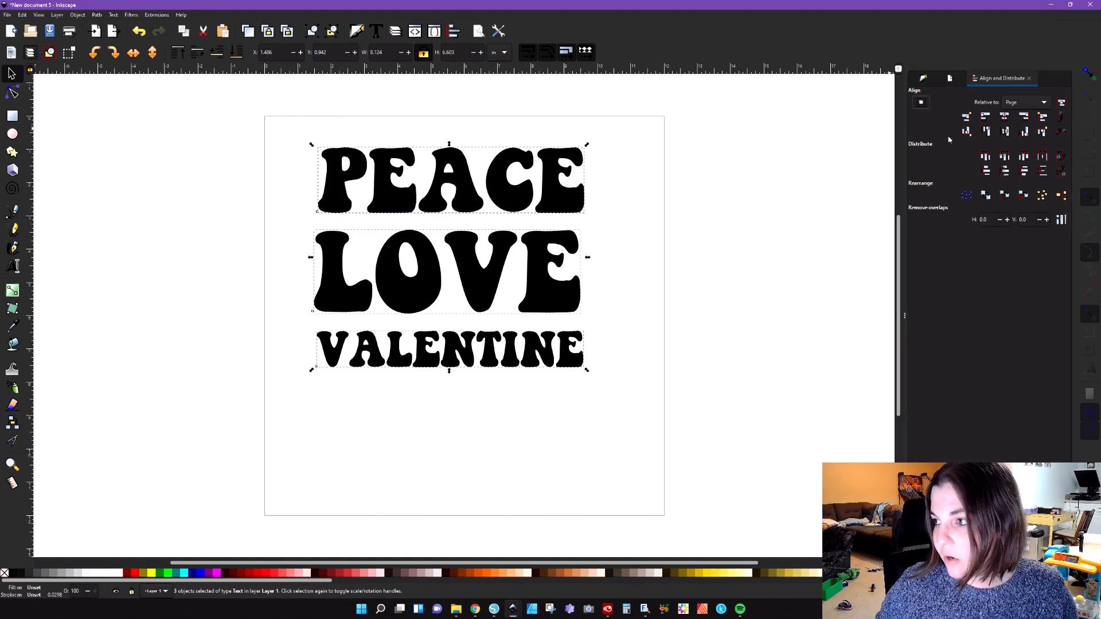
click(1005, 118)
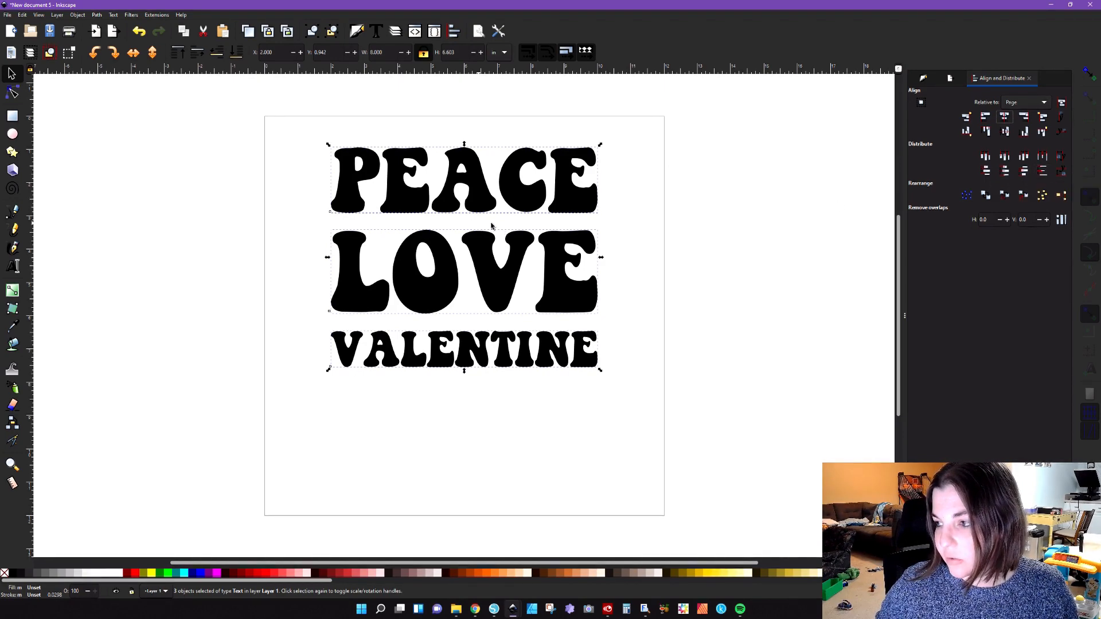
click(1044, 173)
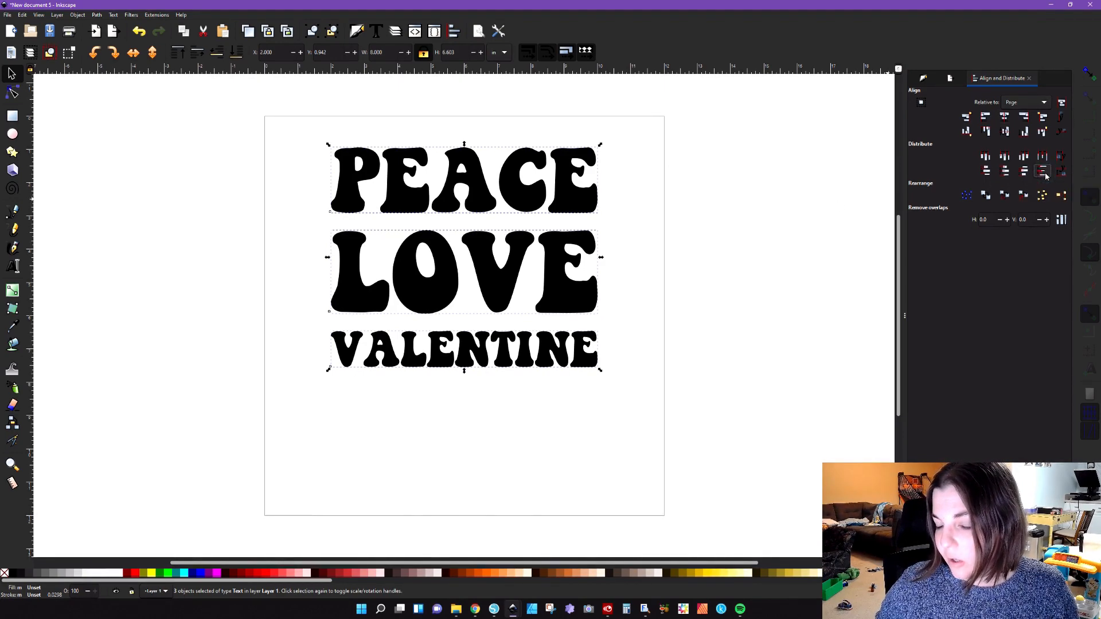
Step: Tighten the line spacing by moving LOVE and VALENTINE slightly up toward PEACE
click(647, 323)
drag(508, 287, 507, 280)
drag(502, 351, 503, 340)
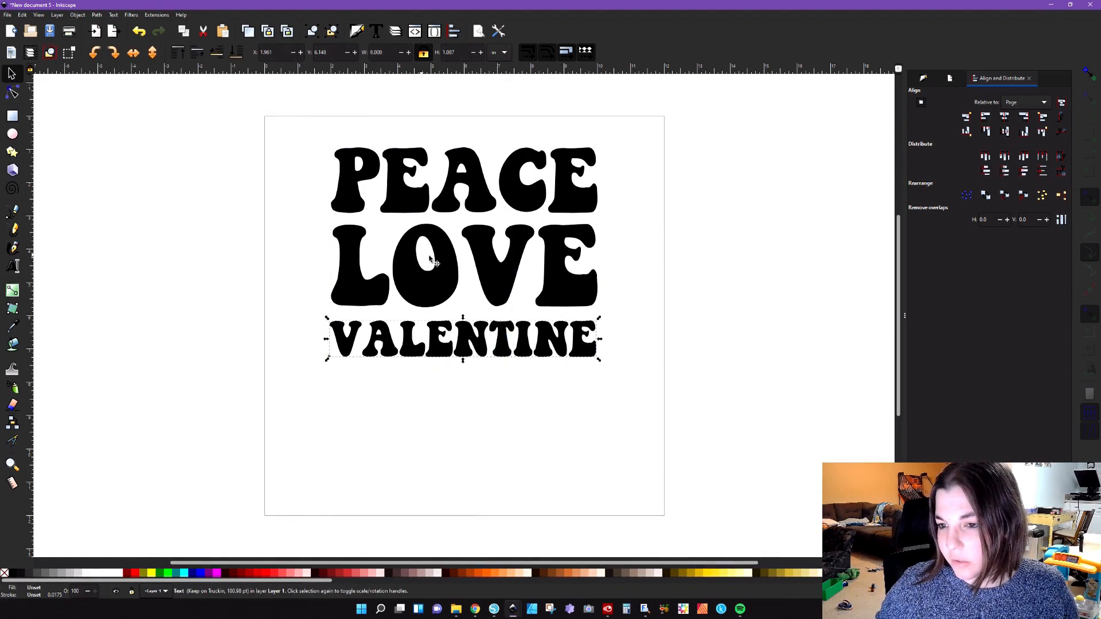
drag(445, 253, 445, 249)
drag(459, 339, 460, 330)
Step: Even out the vertical gaps between the three words again and recentre them horizontally on the page
drag(288, 116, 772, 441)
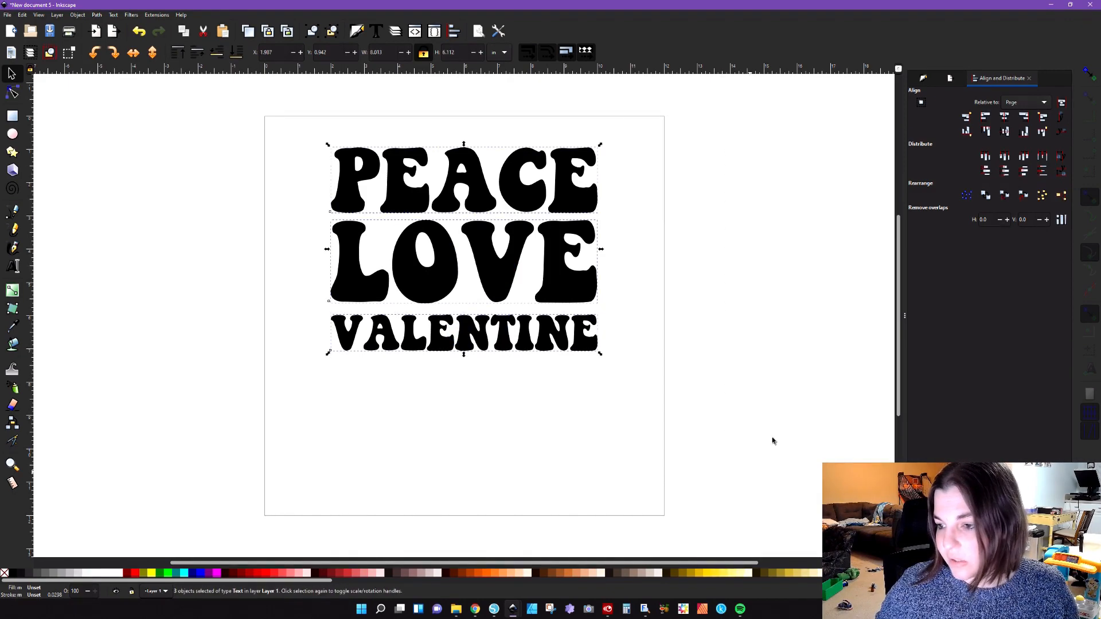
click(1043, 172)
click(1009, 119)
click(651, 310)
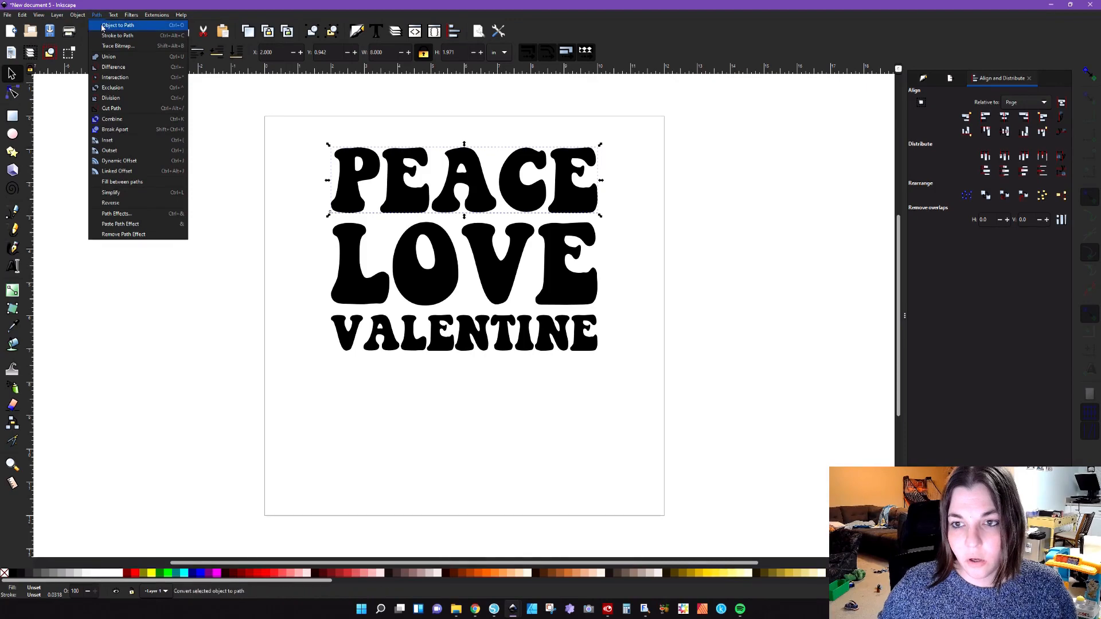
Step: Convert all three text objects to paths
click(248, 132)
drag(294, 99, 620, 385)
click(96, 15)
click(104, 26)
click(245, 169)
Step: Ungroup the letters of PEACE and unite them into a single path
click(364, 171)
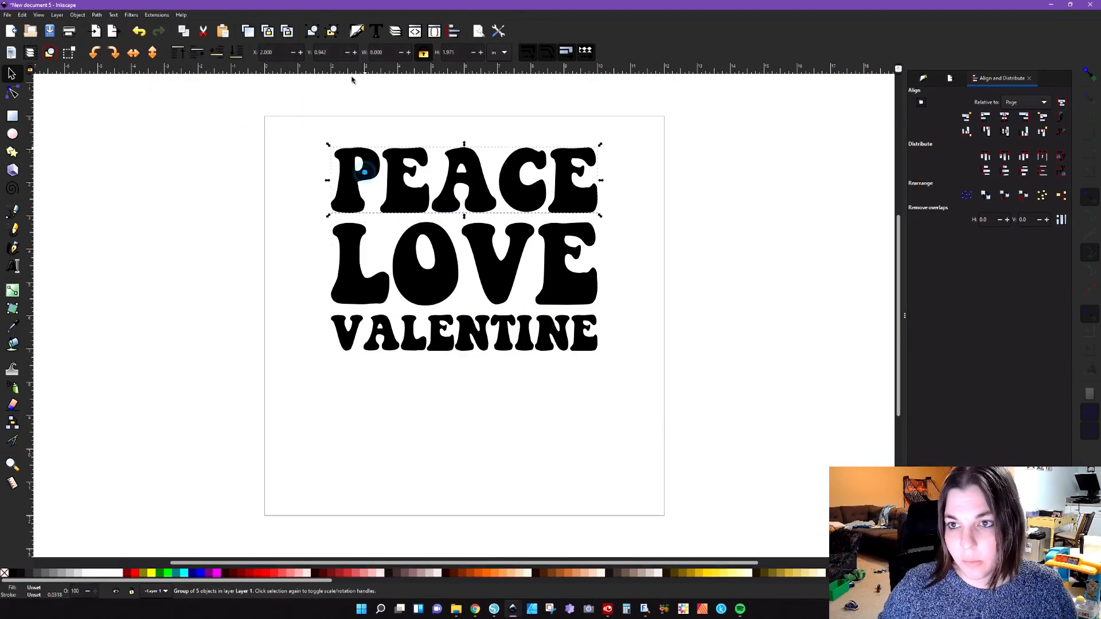
click(334, 32)
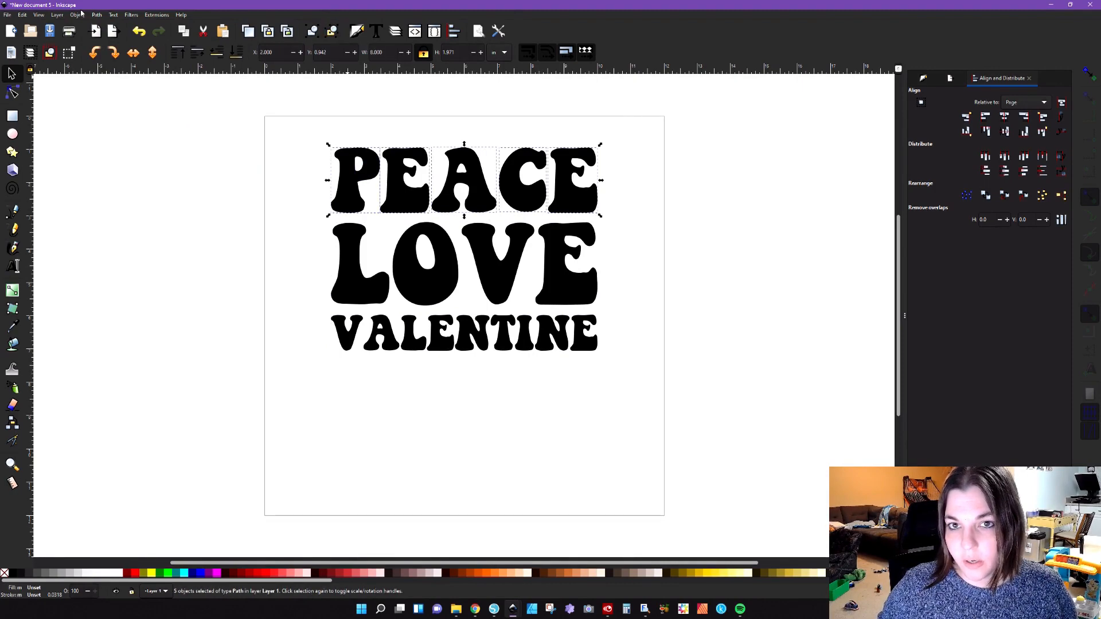
click(100, 17)
click(109, 56)
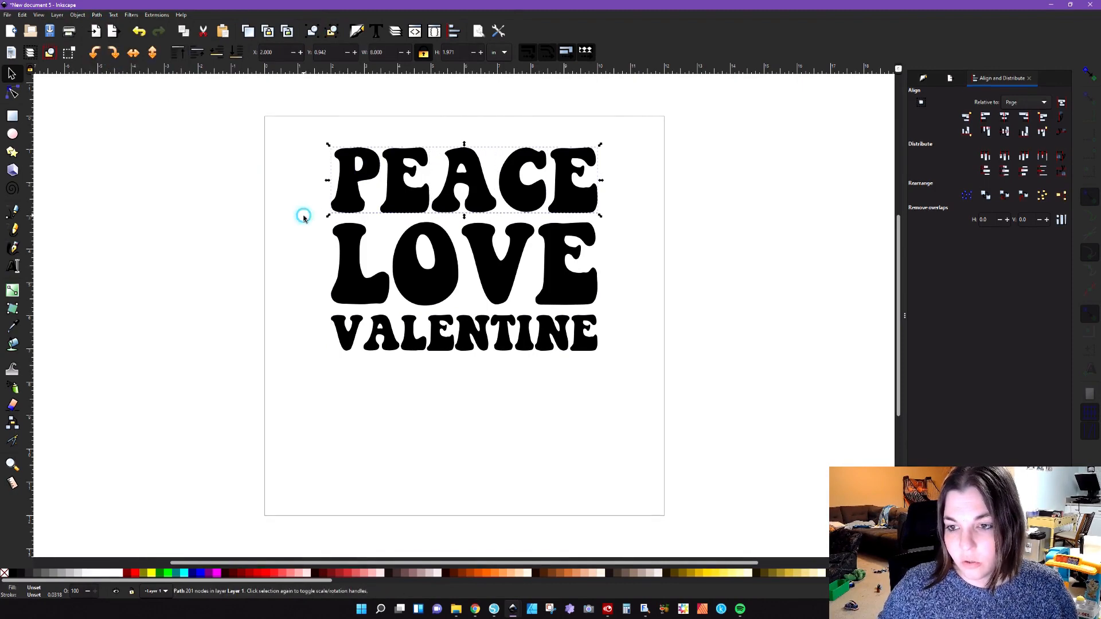
Step: Unite the letters of LOVE into one path and the letters of VALENTINE into another, ungrouping where needed
click(594, 296)
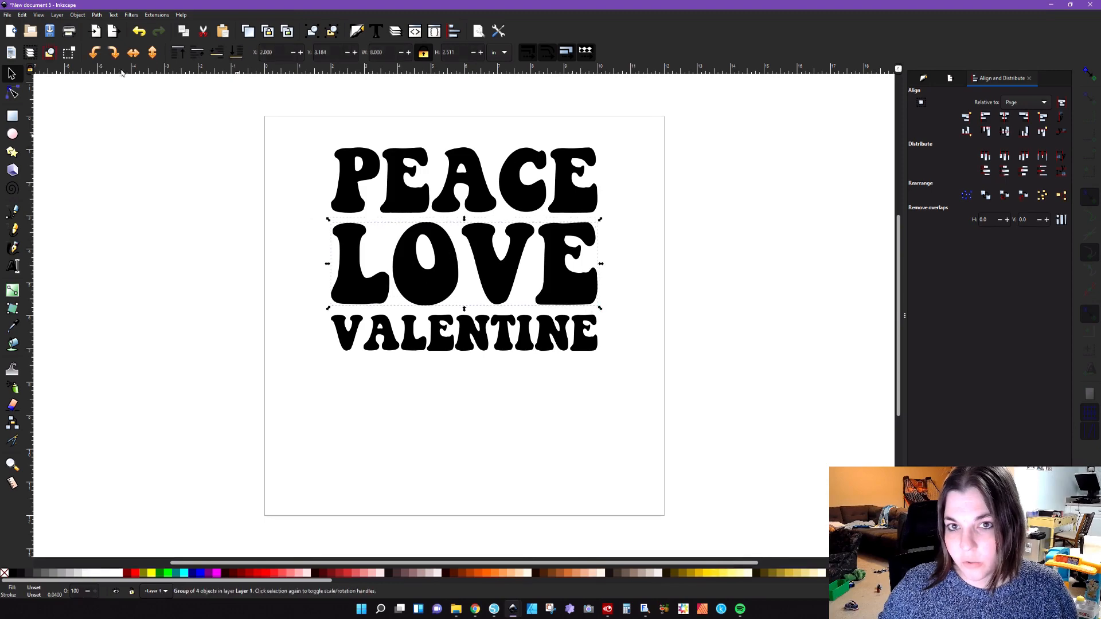
click(332, 32)
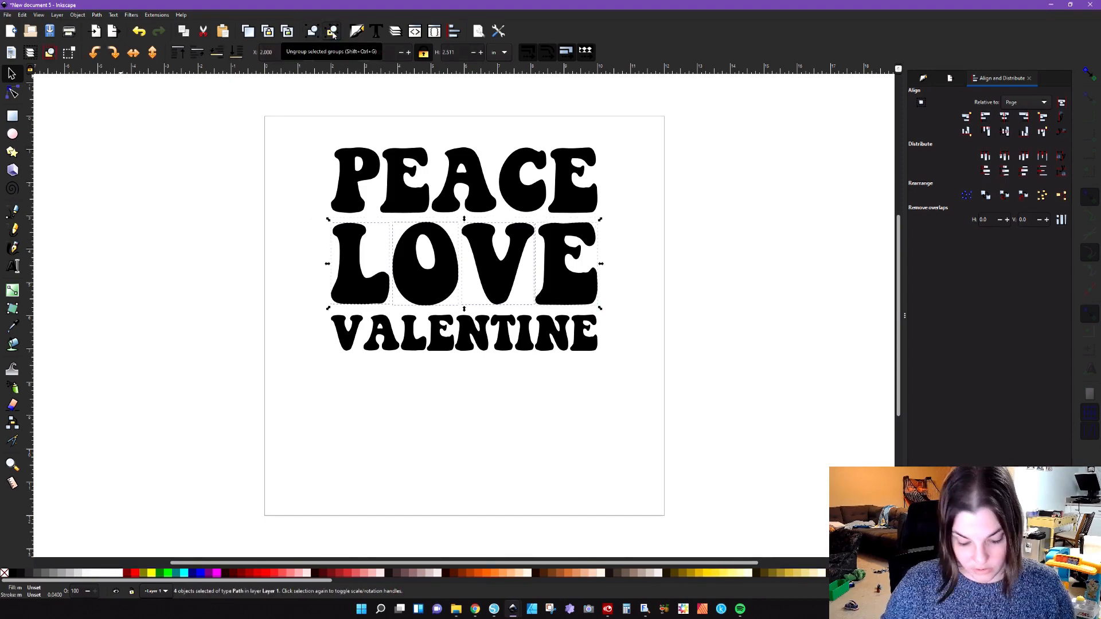
key(ctrl+plus)
click(448, 352)
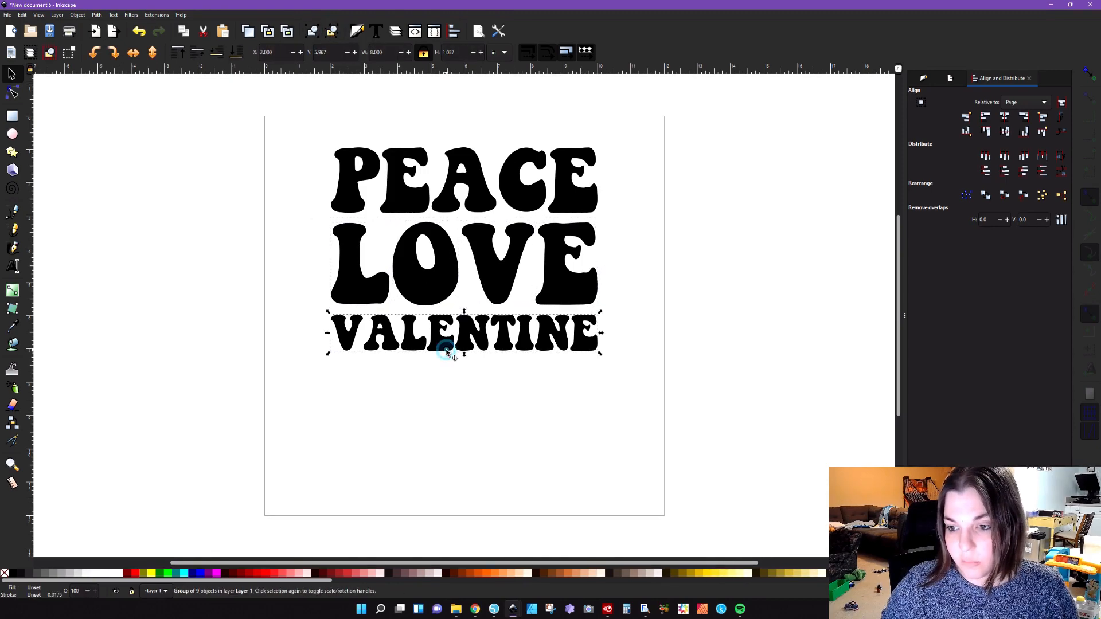
key(ctrl+plus)
Step: Unite the three words into a single path and move it down toward the middle of the page
click(307, 262)
drag(292, 113, 691, 440)
key(ctrl+plus)
drag(444, 278, 431, 322)
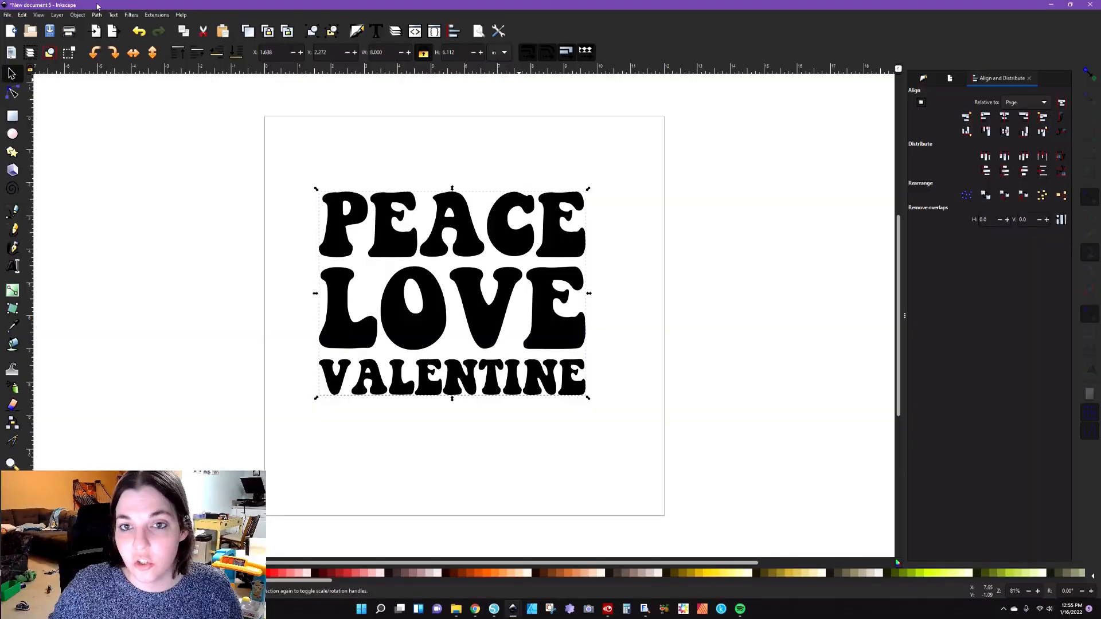
Step: Apply the Lattice Deformation 2 path effect to the combined lettering
click(96, 15)
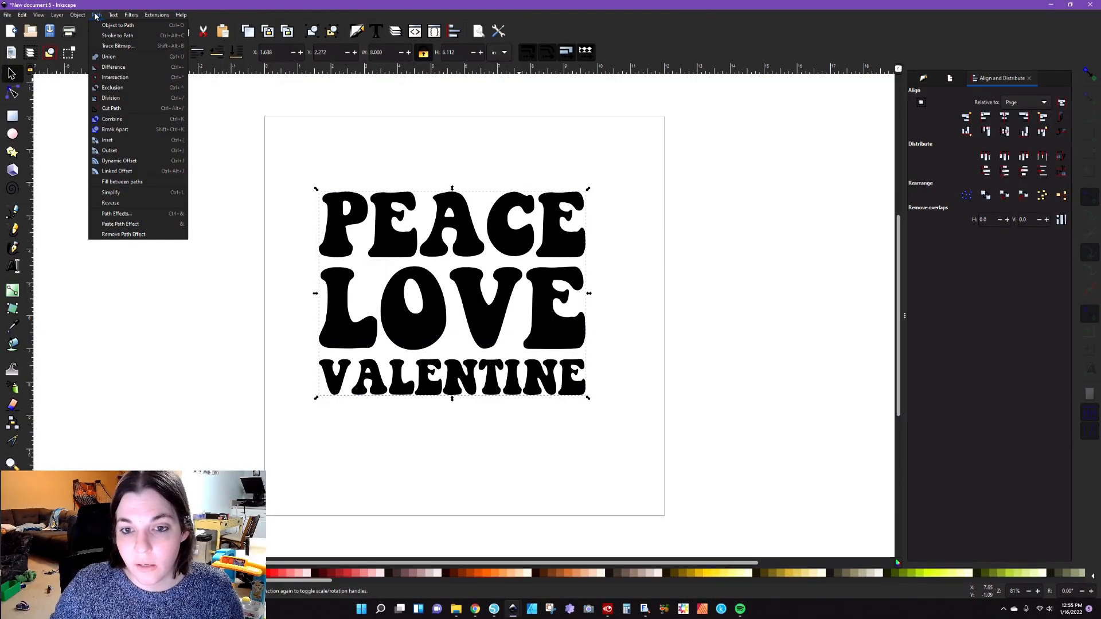
click(136, 213)
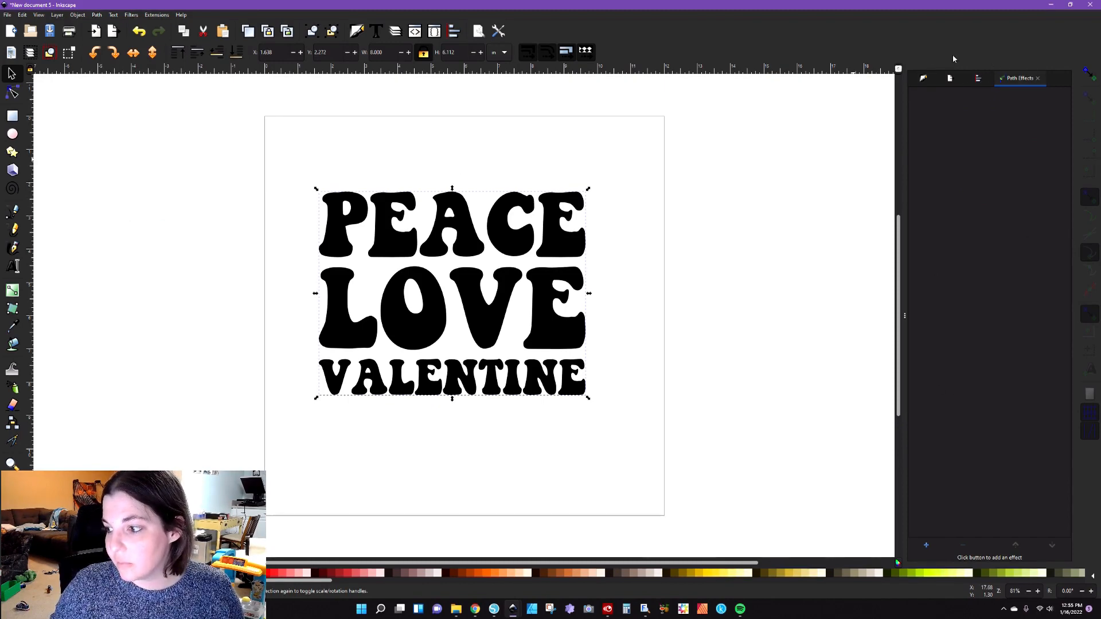
click(927, 544)
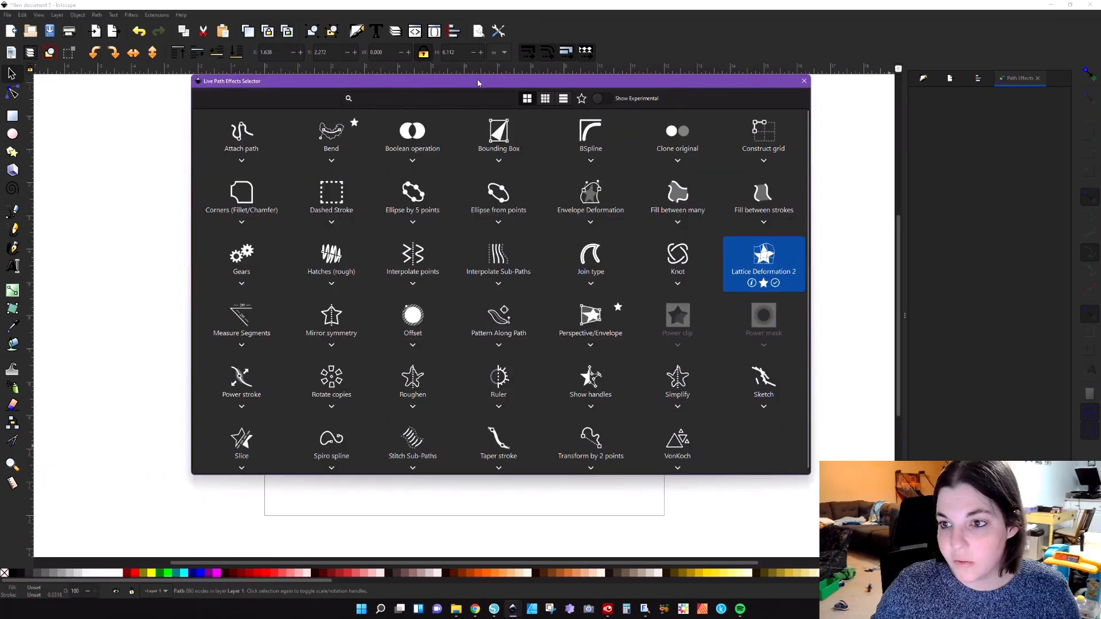
text(LATT)
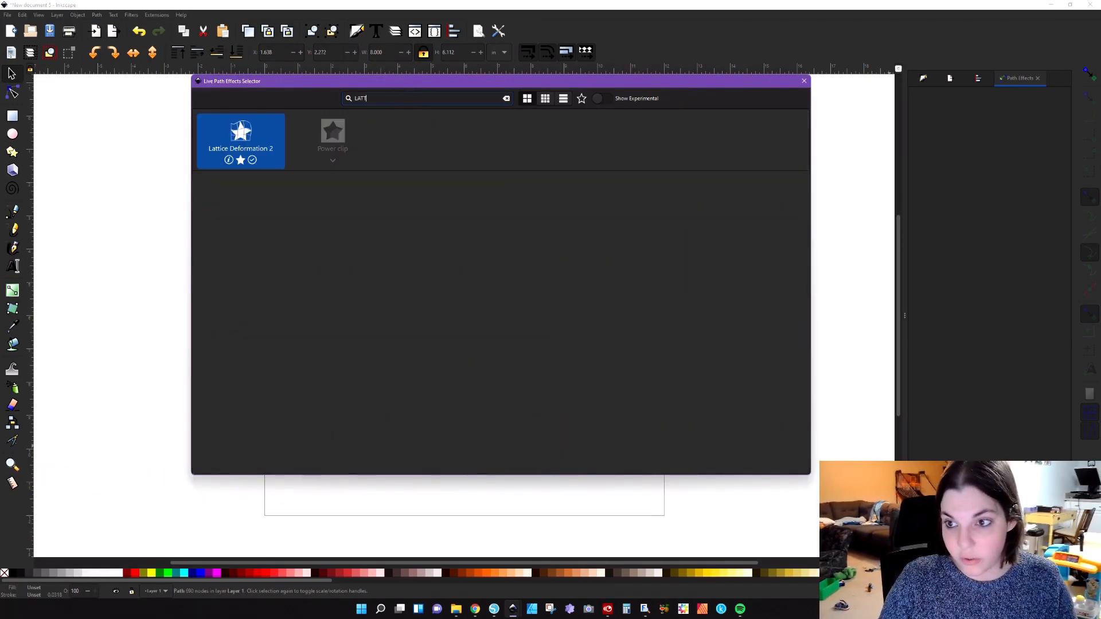
click(236, 132)
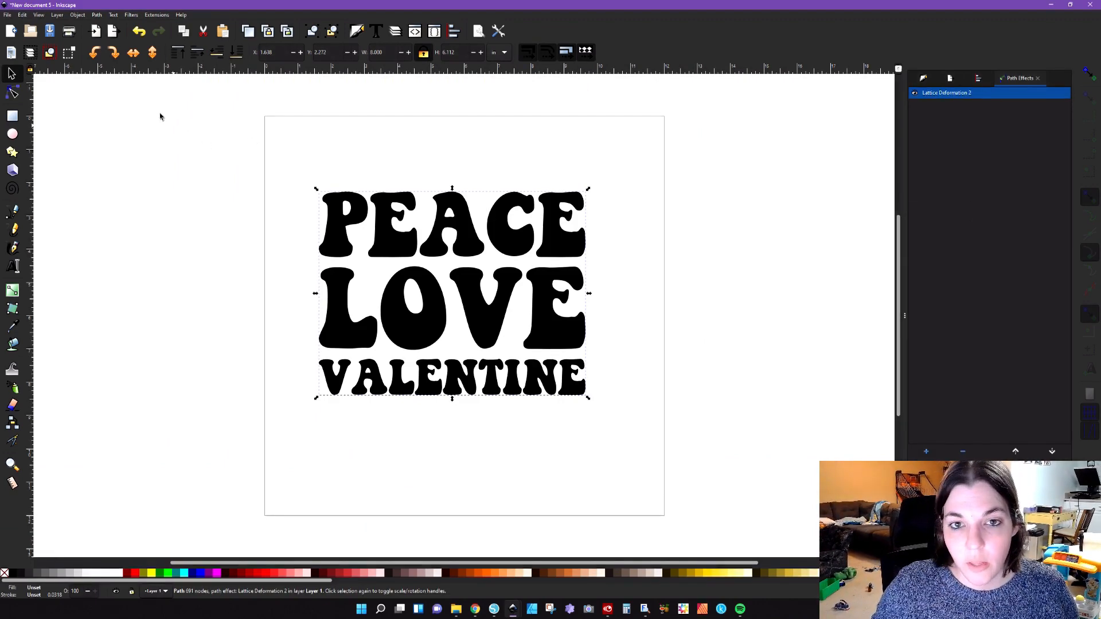
Step: Show the lattice control points with the node tool and pull the upper-left inner one outward, left and slightly down
click(13, 93)
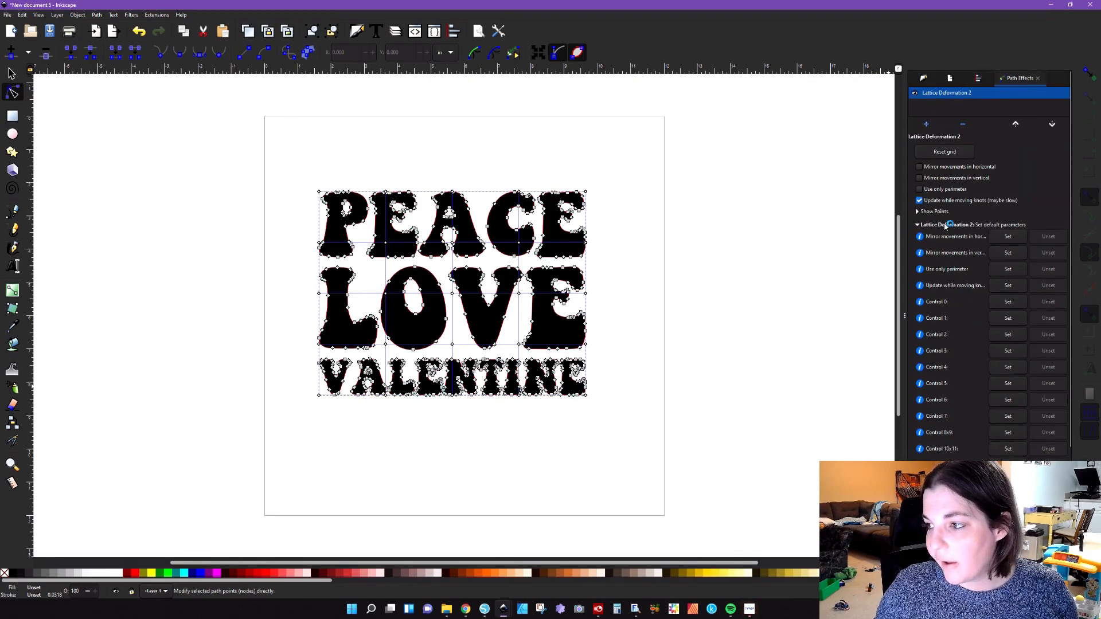
click(919, 212)
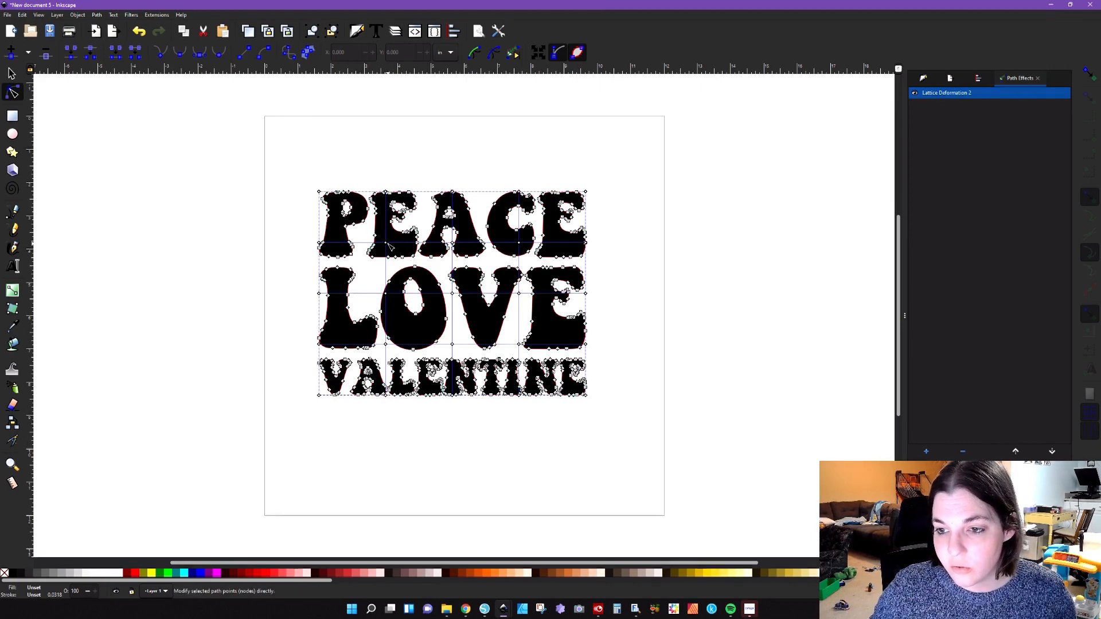
scroll(387, 247, up, 3)
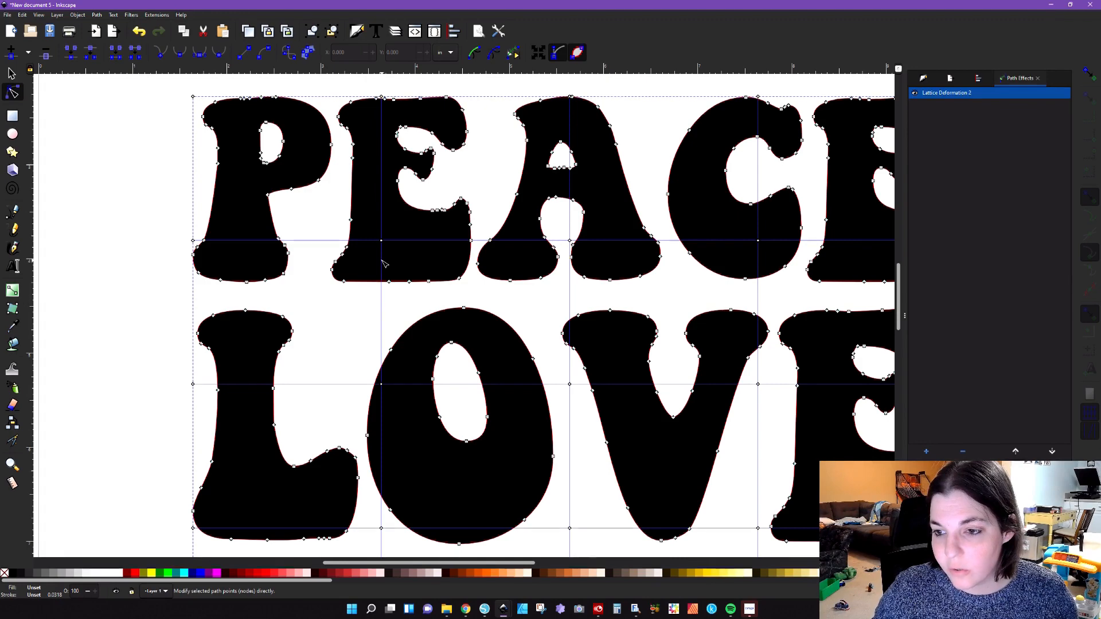
scroll(383, 263, down, 1)
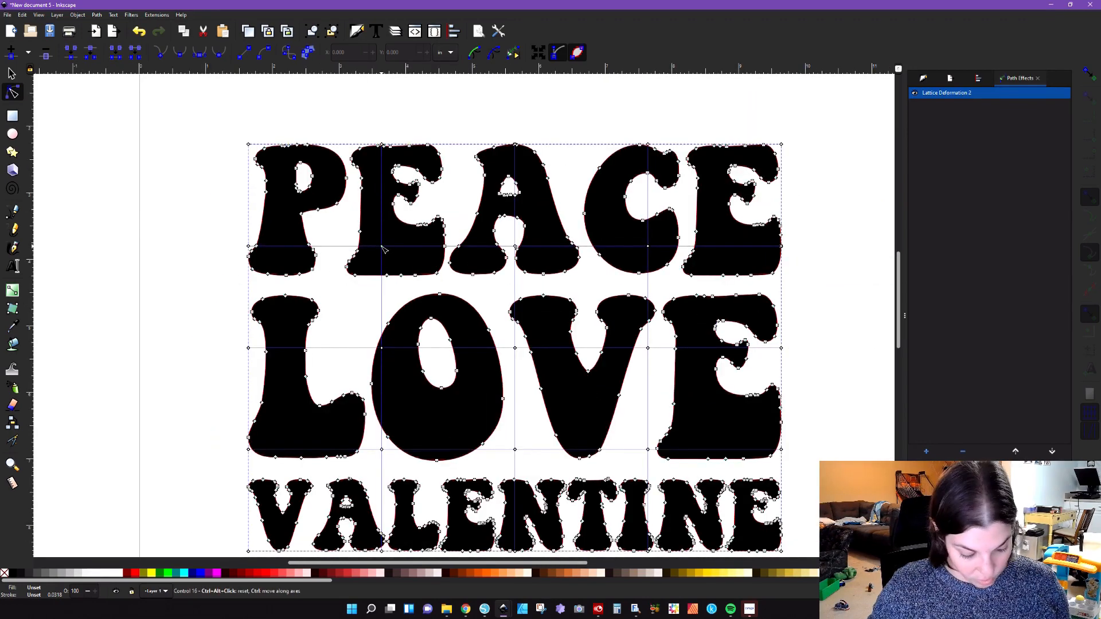
drag(381, 246, 351, 258)
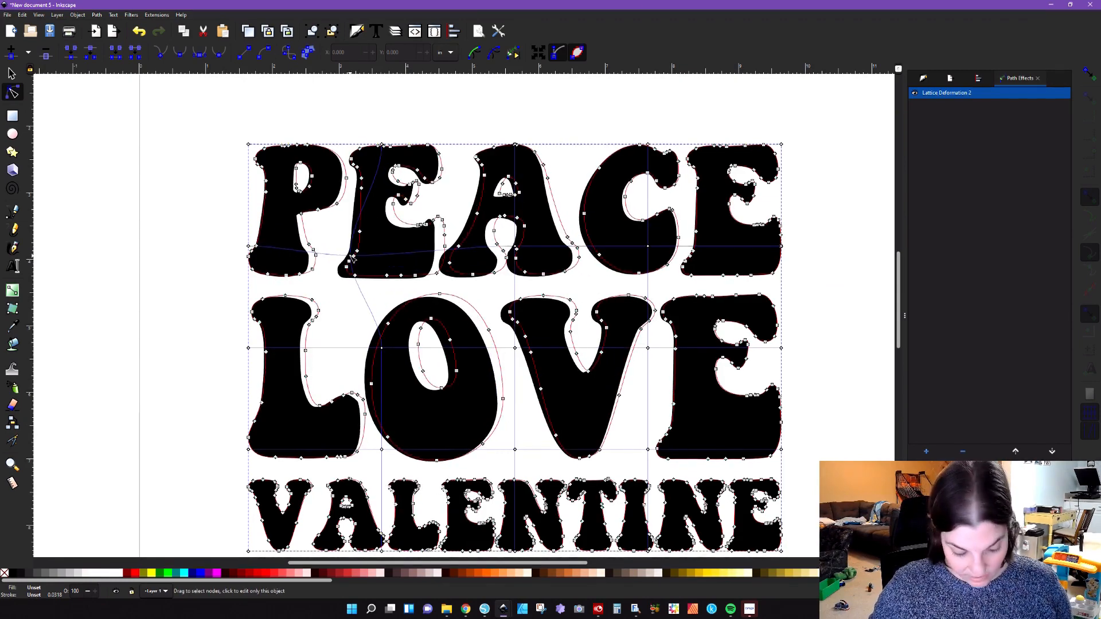
Step: Undo the last lattice distortion and pull the upper and lower inner lattice points of the second column straight down
key(ctrl+z)
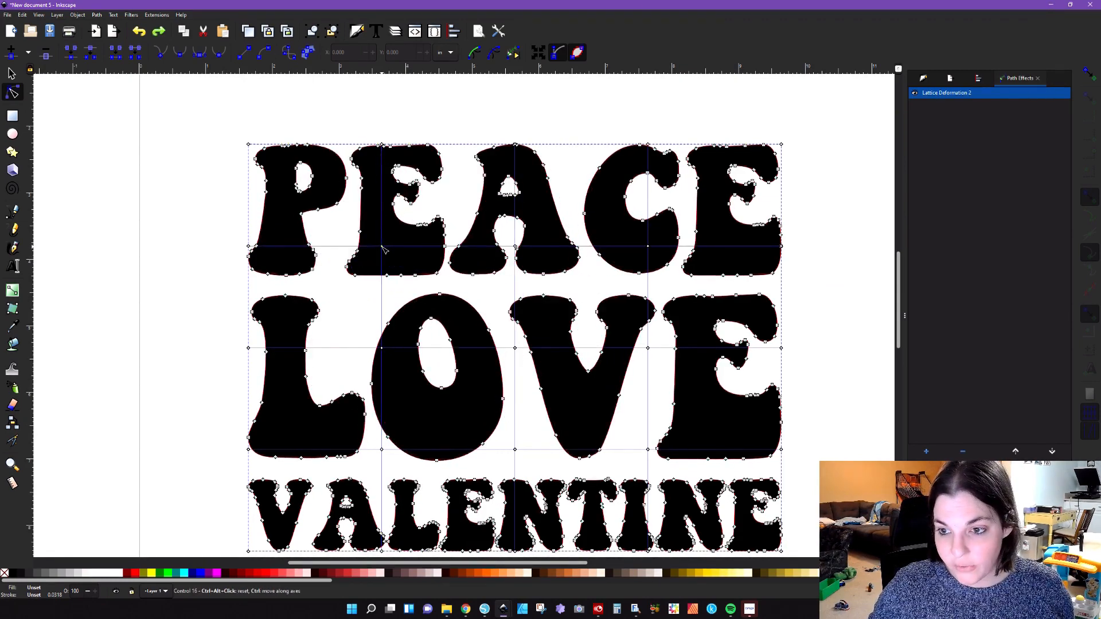
drag(382, 247, 383, 370)
scroll(384, 377, down, 2)
scroll(384, 377, down, 4)
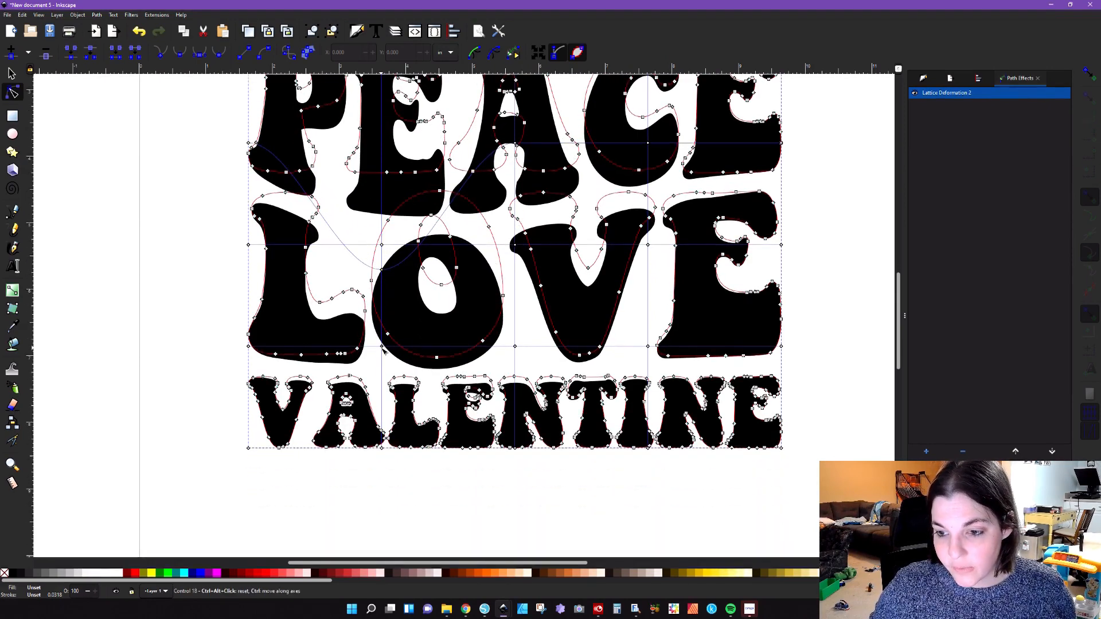
drag(381, 346, 384, 432)
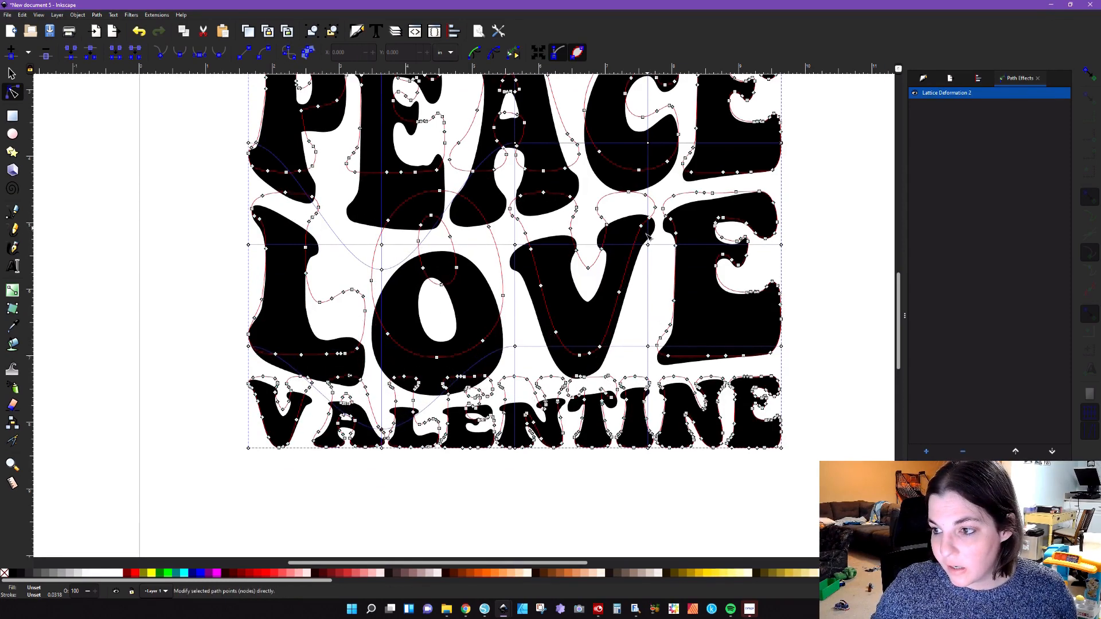
Step: Pull the middle and lower inner lattice points of the fourth column upward to give the lettering a wave, and deselect it
drag(649, 245, 649, 164)
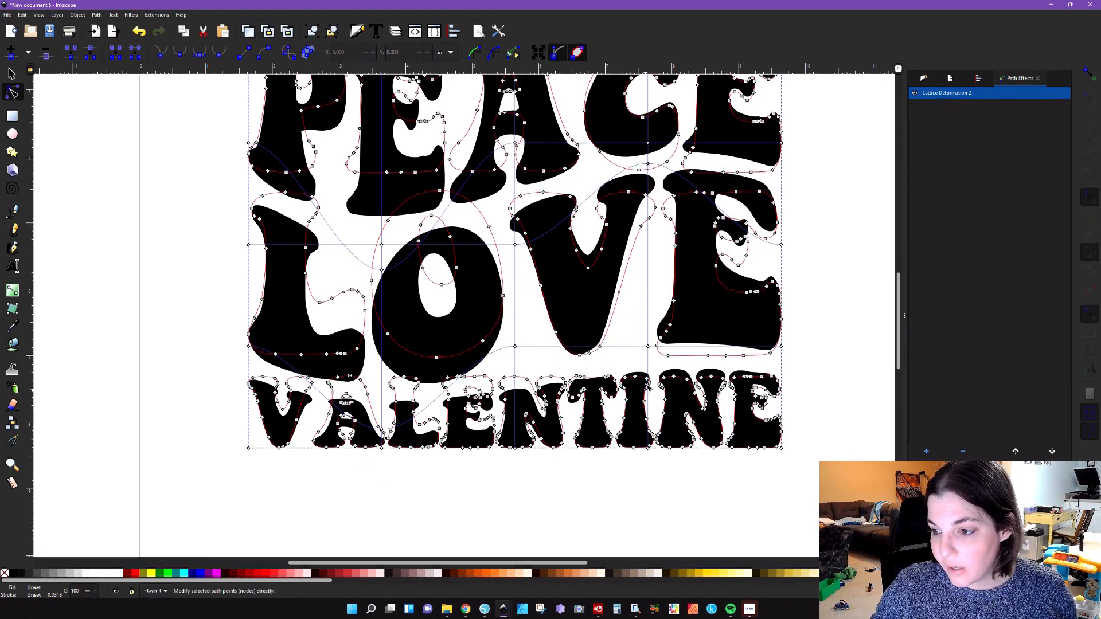
drag(649, 347, 646, 230)
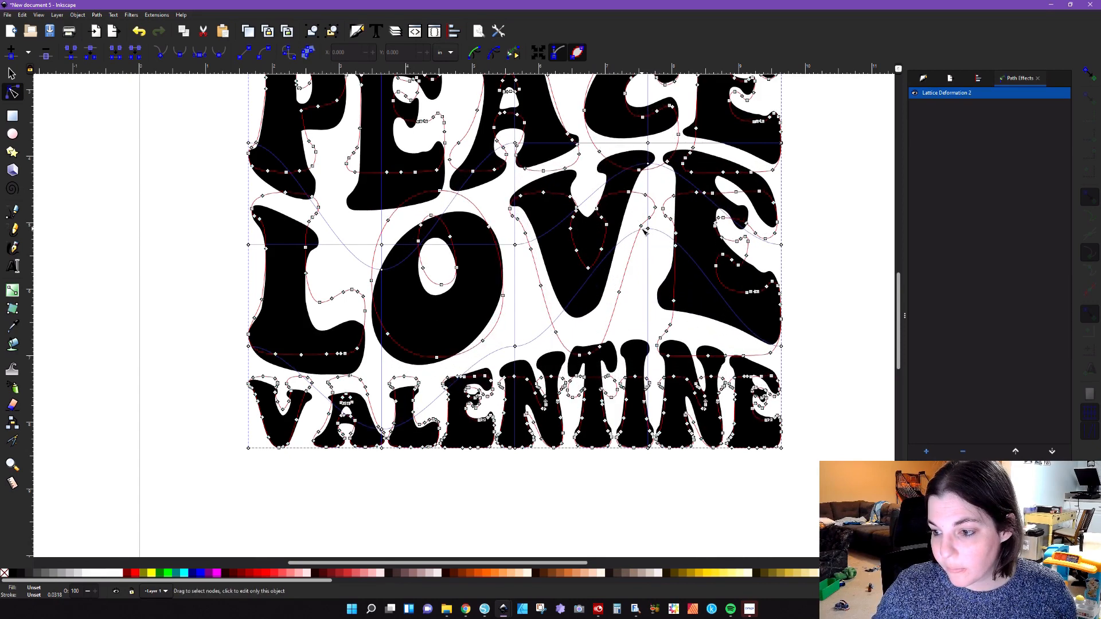
click(830, 285)
scroll(817, 350, down, 2)
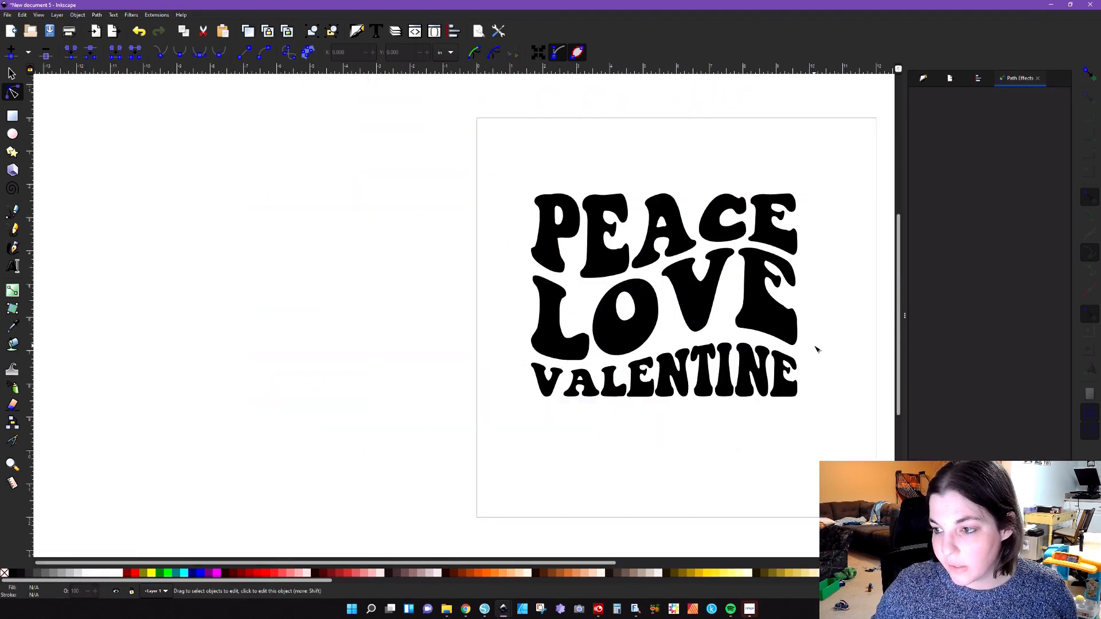
drag(491, 563, 594, 562)
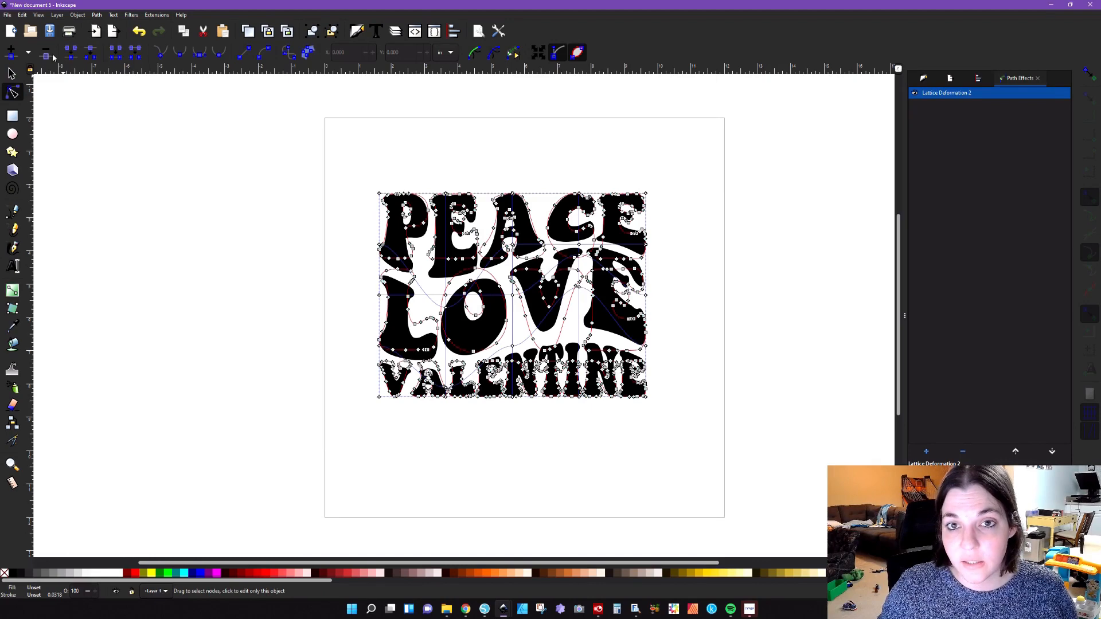
Step: Convert the warped lettering to a plain path and check its nodes with the node tool
click(10, 73)
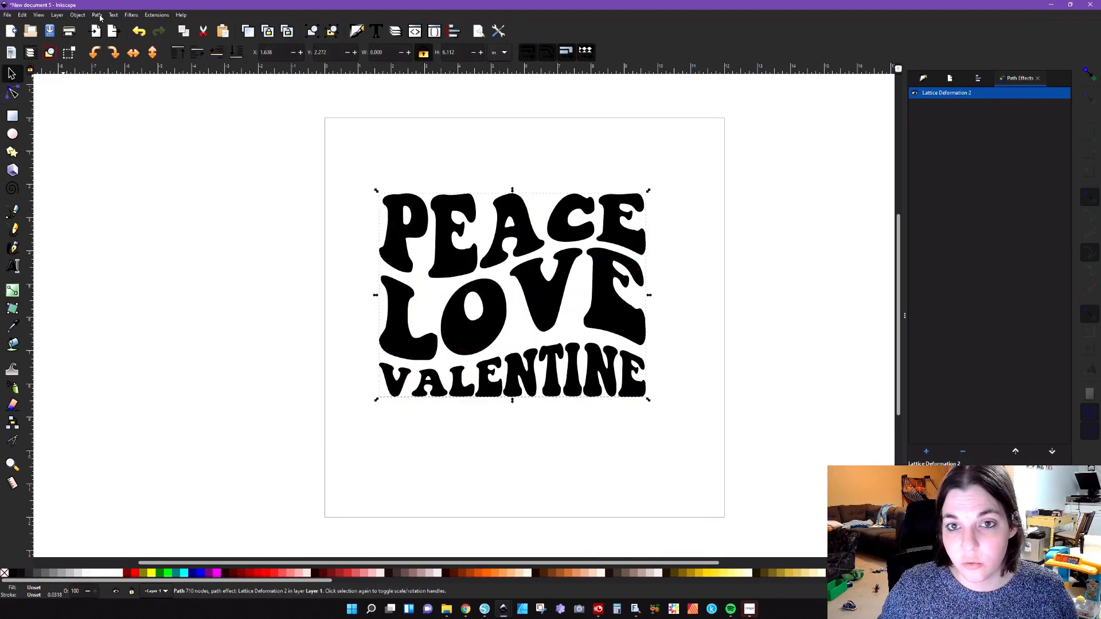
click(98, 15)
click(106, 25)
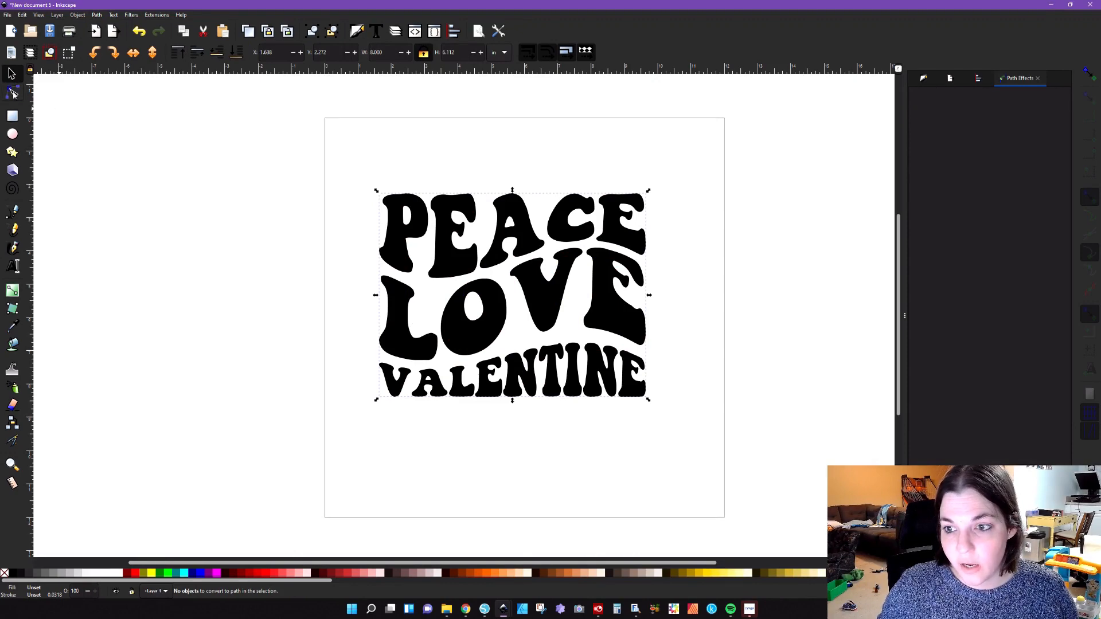
click(12, 92)
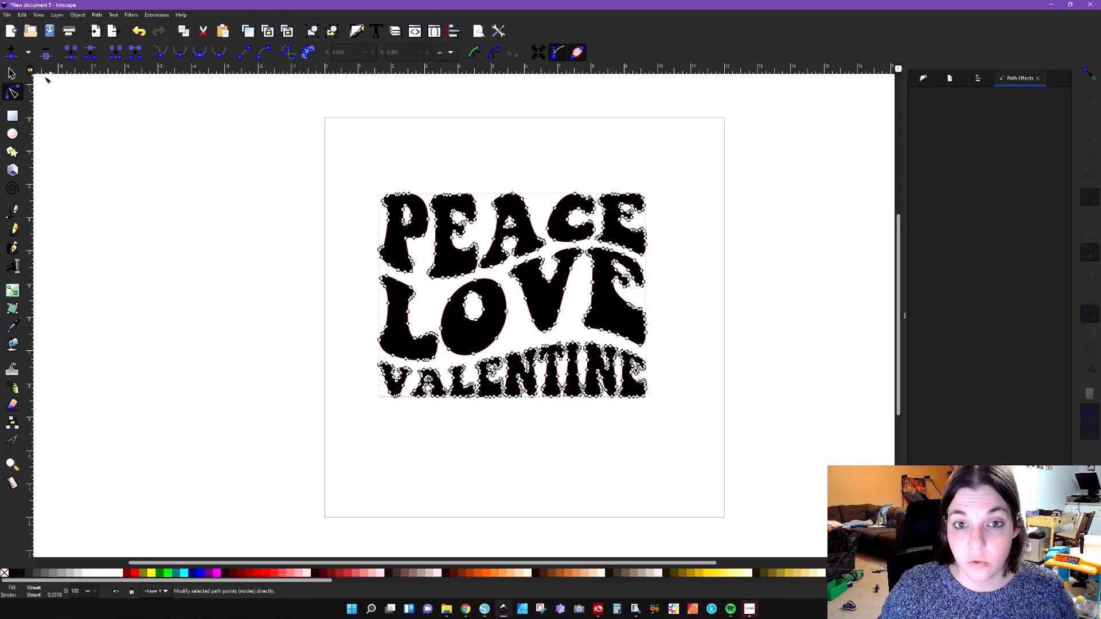
click(11, 74)
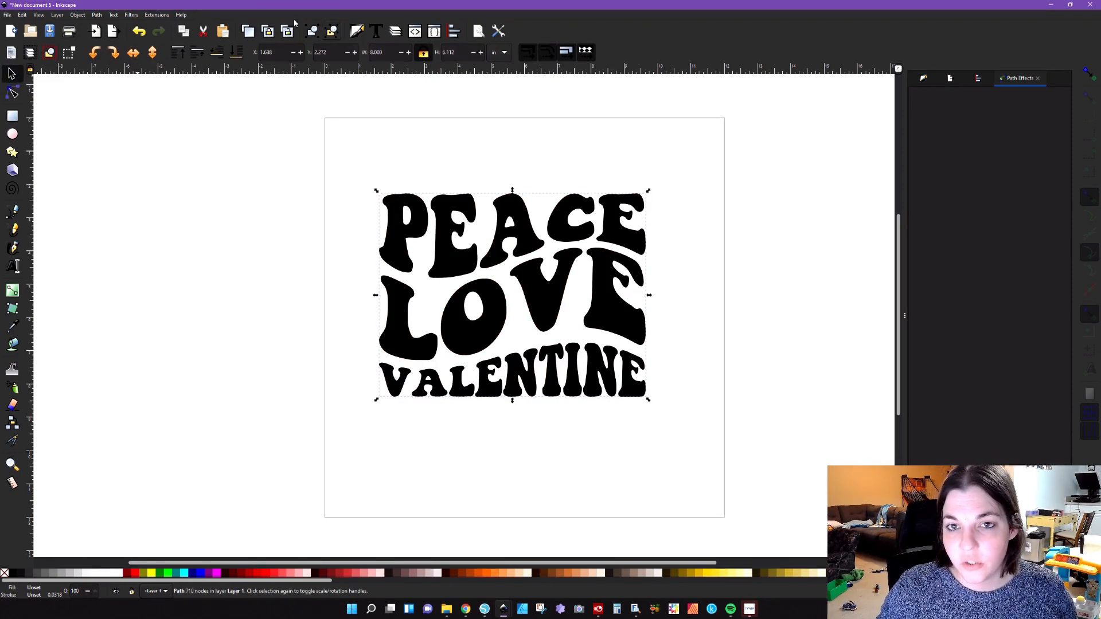
Step: Break the warped lettering apart into separate letter paths and deselect them
click(96, 16)
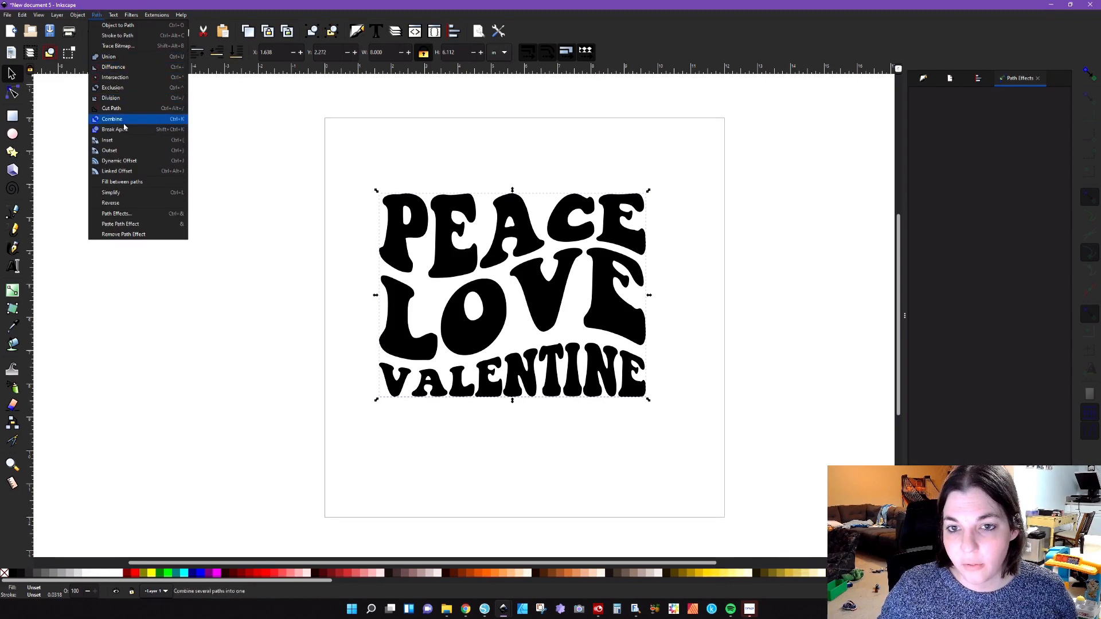
click(125, 129)
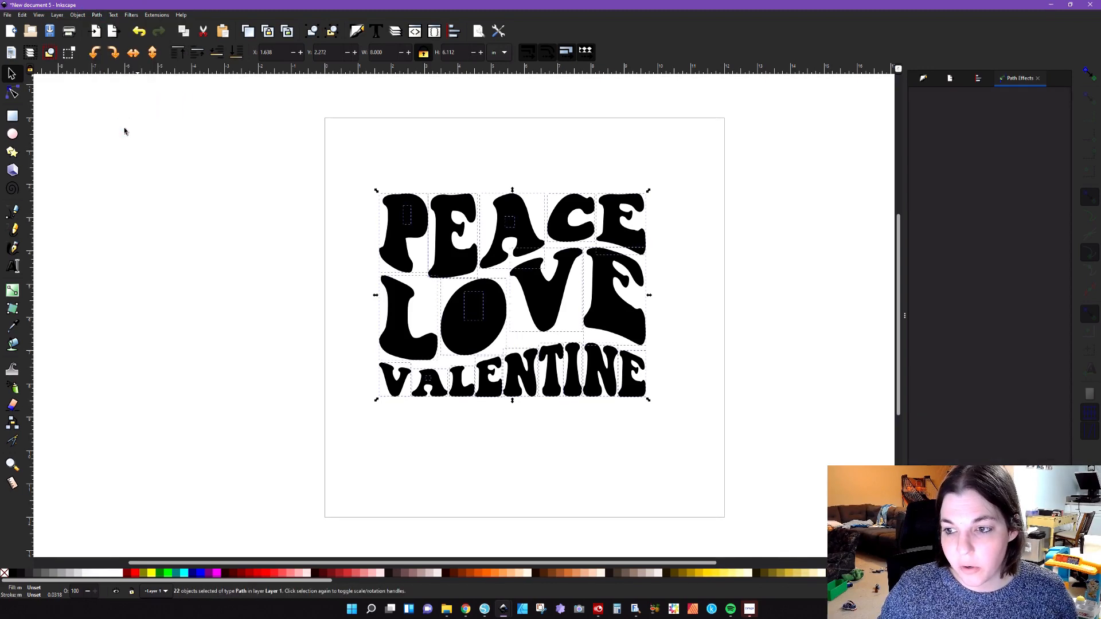
click(537, 150)
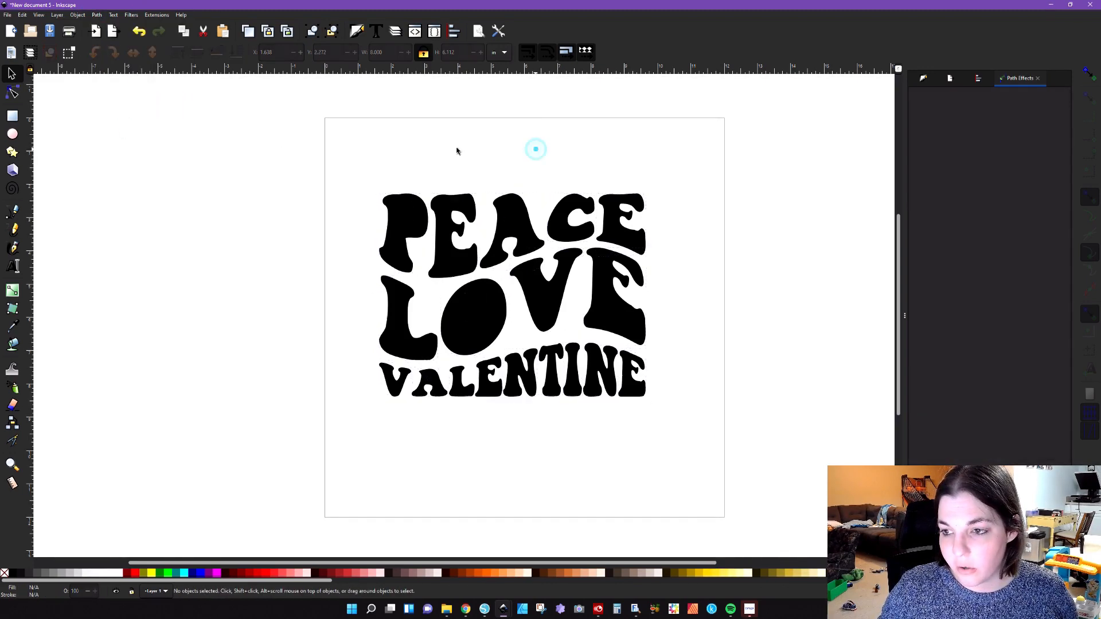
Step: Select all the pieces of the word PEACE and combine them into one path
drag(350, 137, 688, 286)
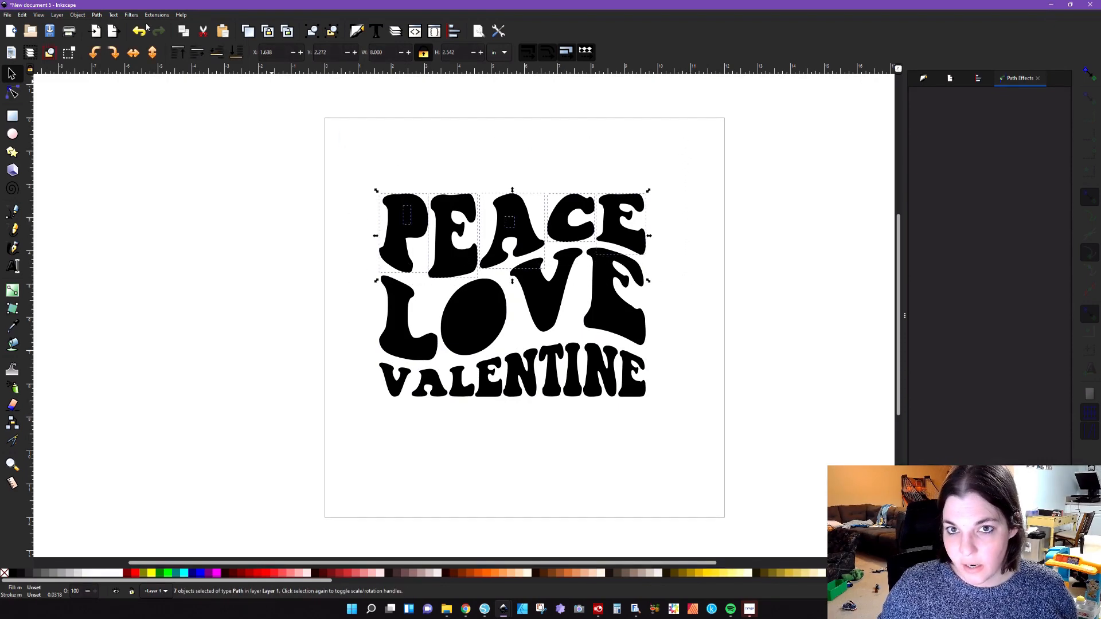
click(96, 15)
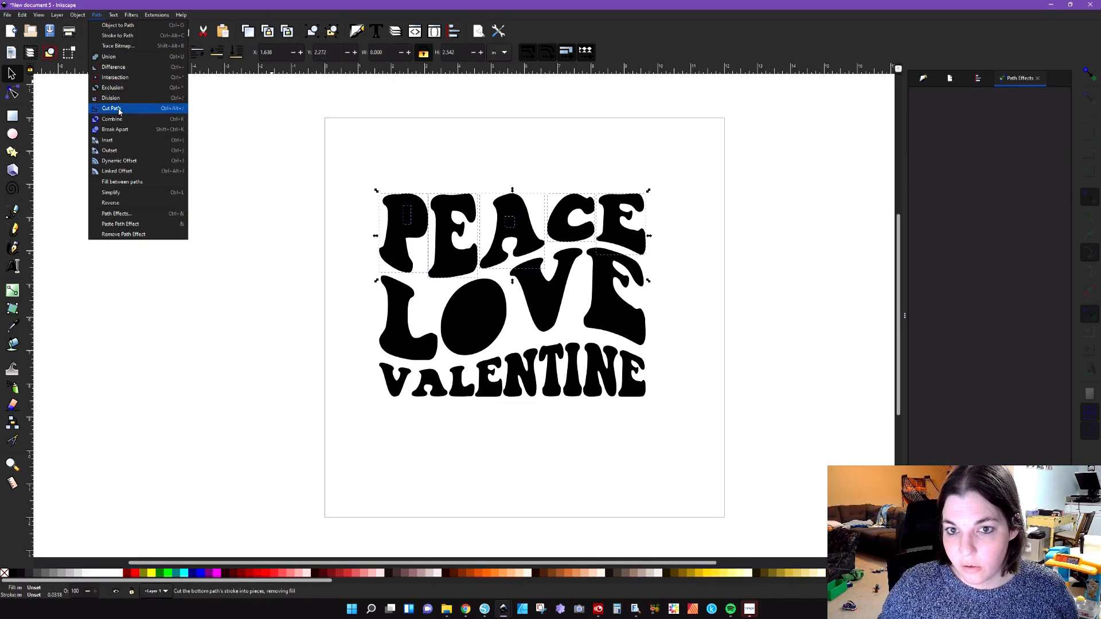
click(113, 108)
click(360, 290)
Step: Combine the pieces of LOVE into one path and the pieces of VALENTINE into another
click(344, 237)
drag(344, 238, 700, 367)
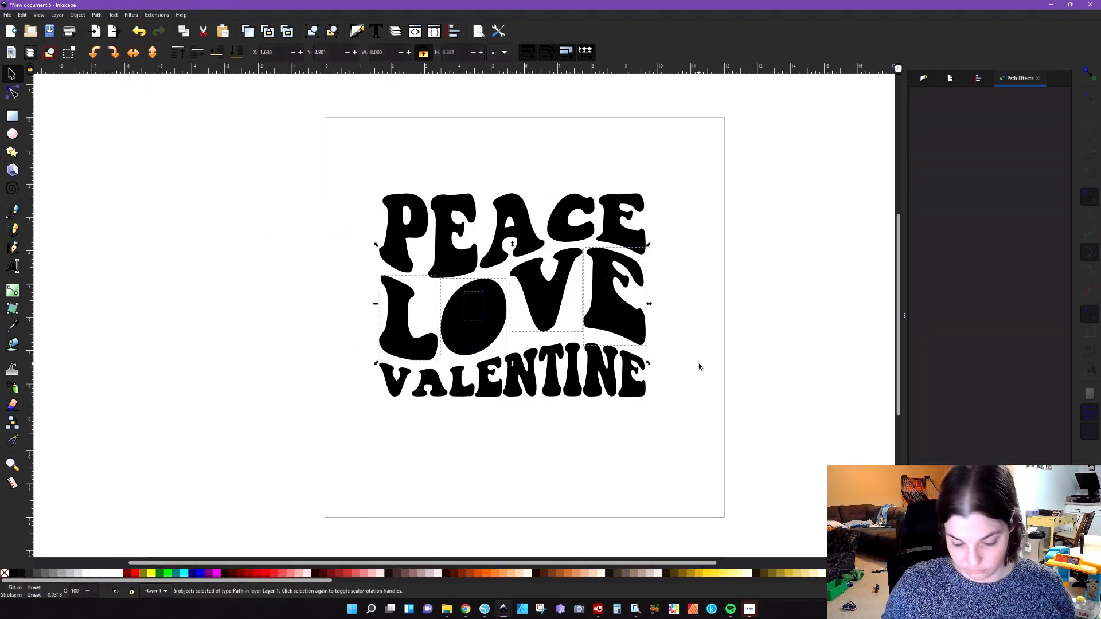
key(ctrl+k)
click(460, 457)
drag(353, 334, 712, 411)
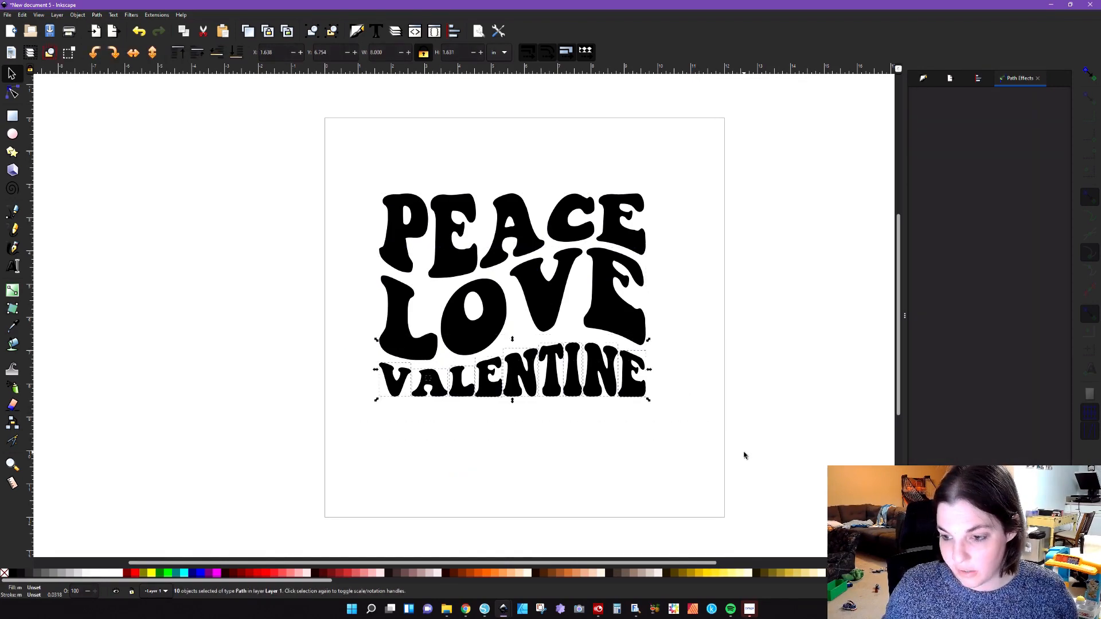
key(ctrl+k)
click(639, 470)
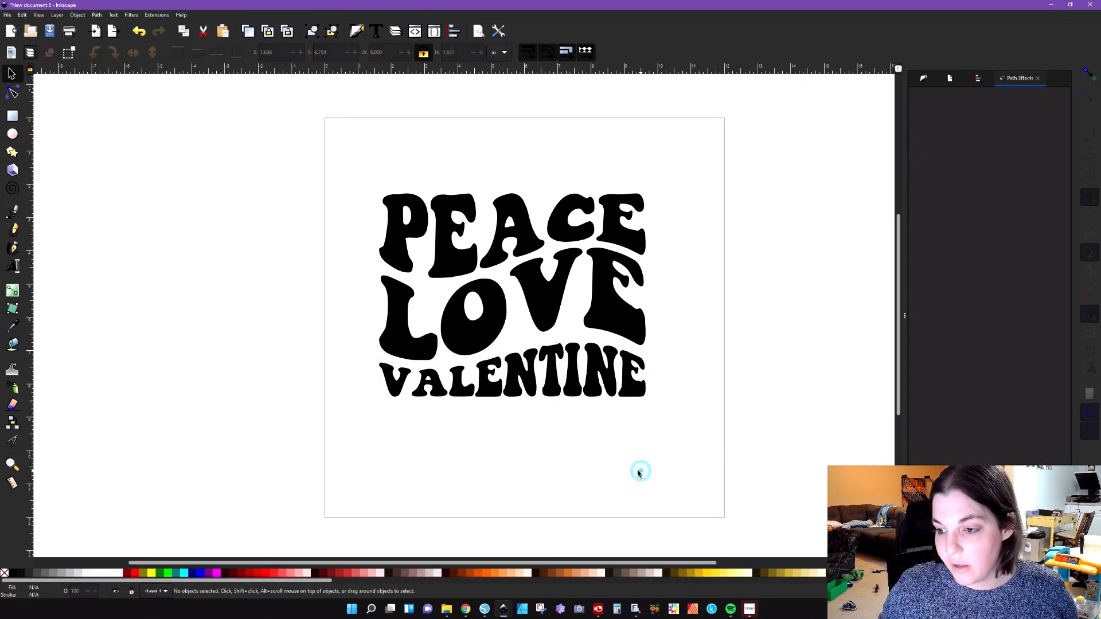
Step: Fill PEACE with light pink, LOVE with a stronger salmon pink and VALENTINE with bright red
click(528, 245)
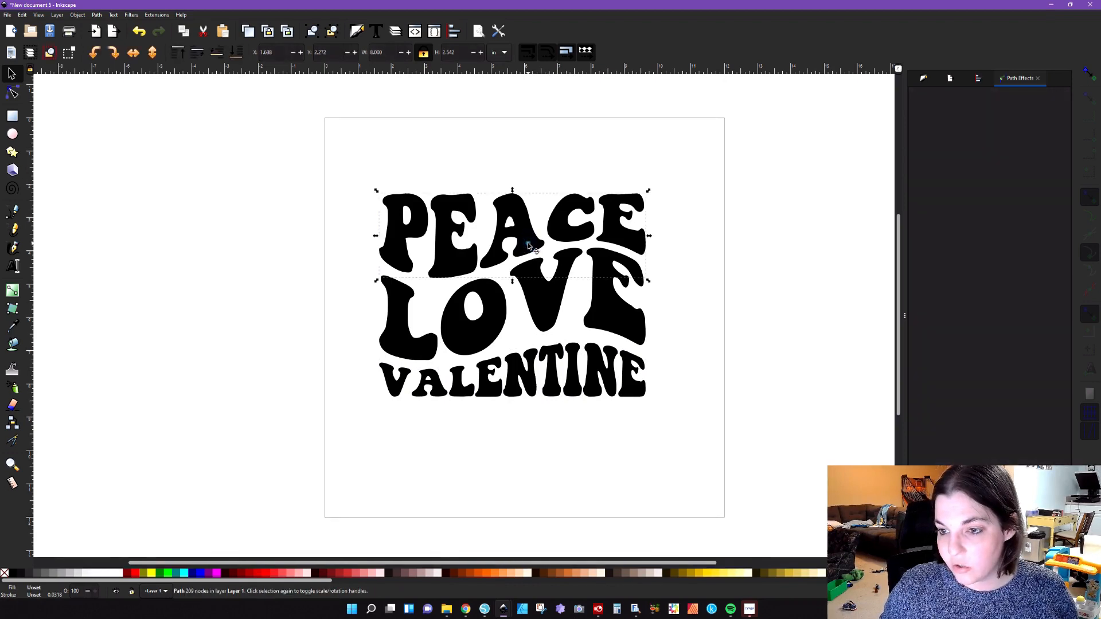
click(370, 573)
click(485, 339)
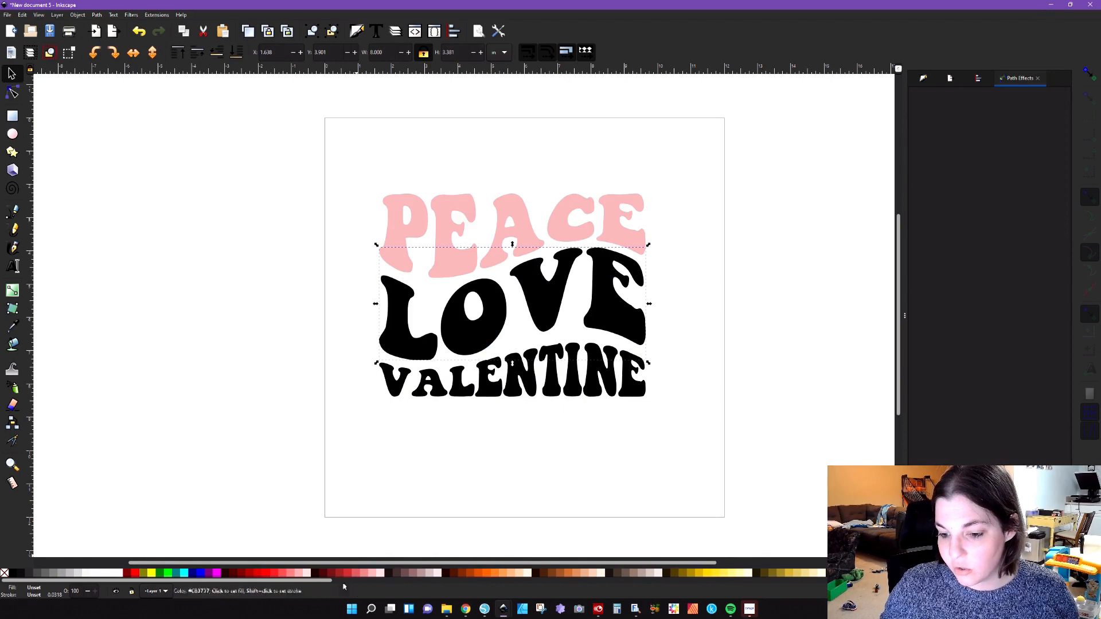
click(289, 573)
click(457, 390)
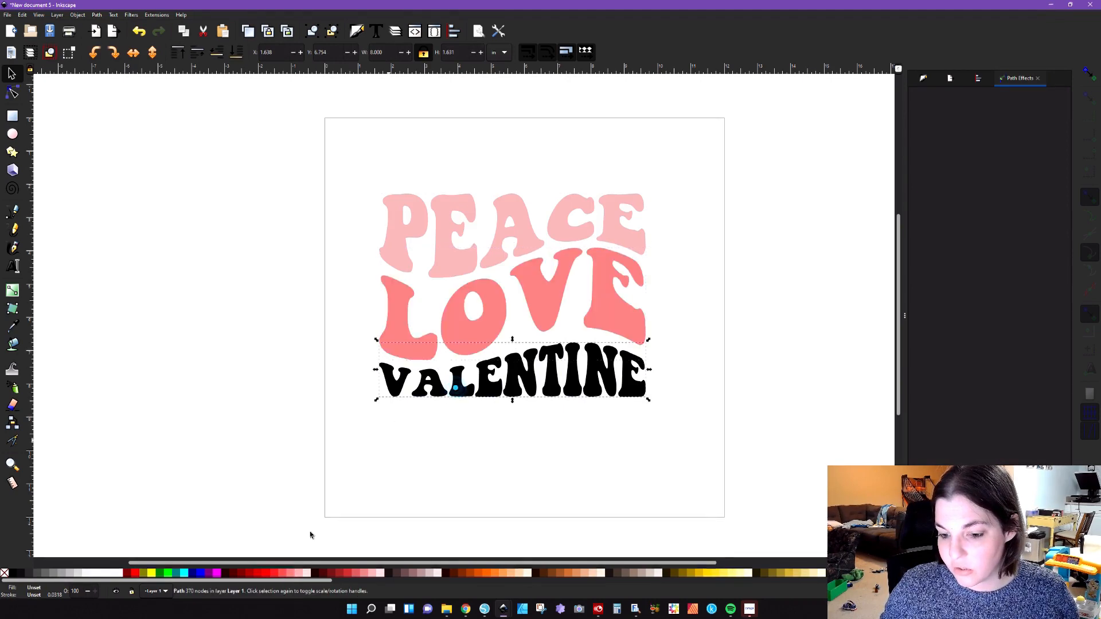
click(264, 573)
click(491, 482)
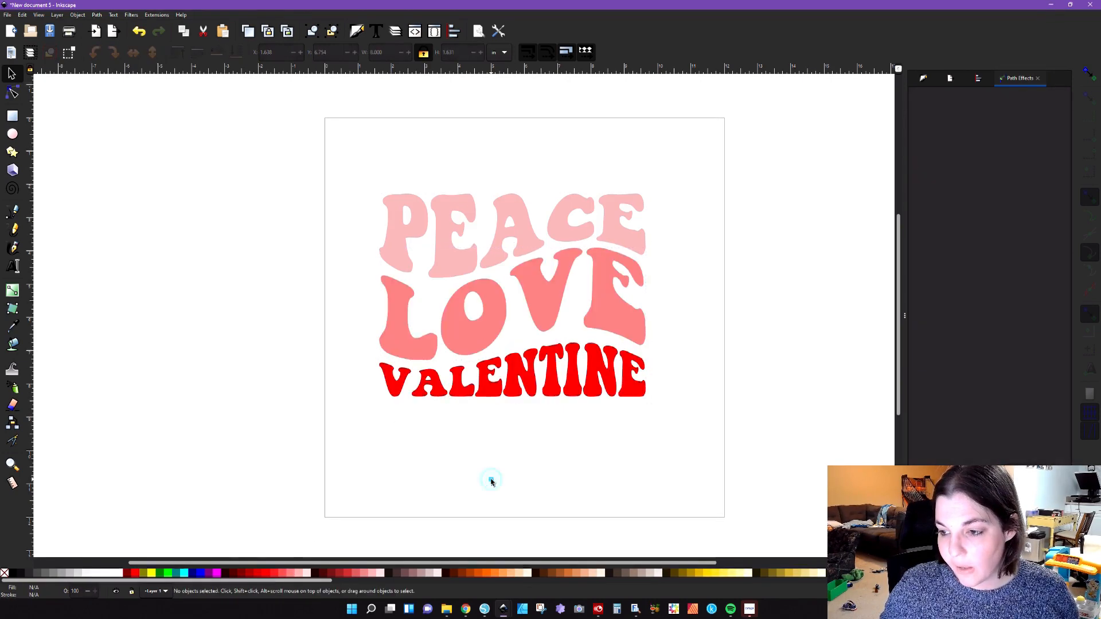